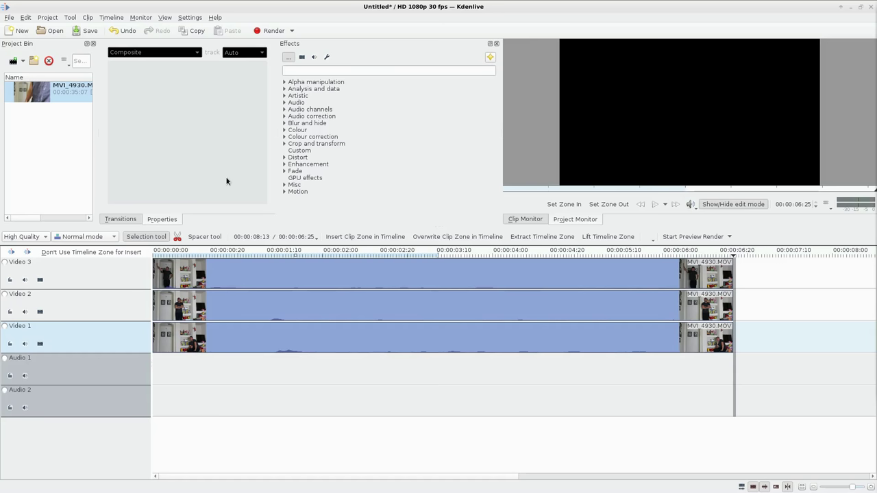
Place the playhead at 00:00:02:25 and temporarily hide the Video 3 and Video 2 tracks to examine the layers beneath.
{"action": "left_click", "coordinate": [394, 254]}
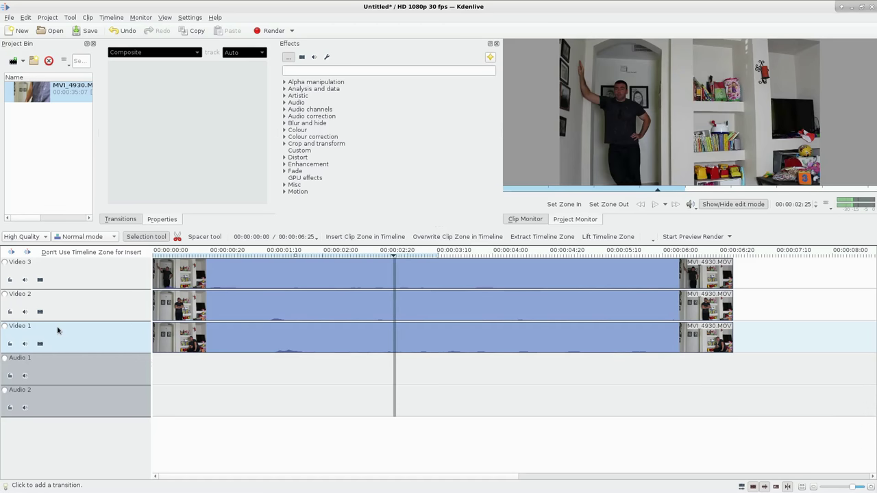
{"action": "left_click", "coordinate": [26, 280]}
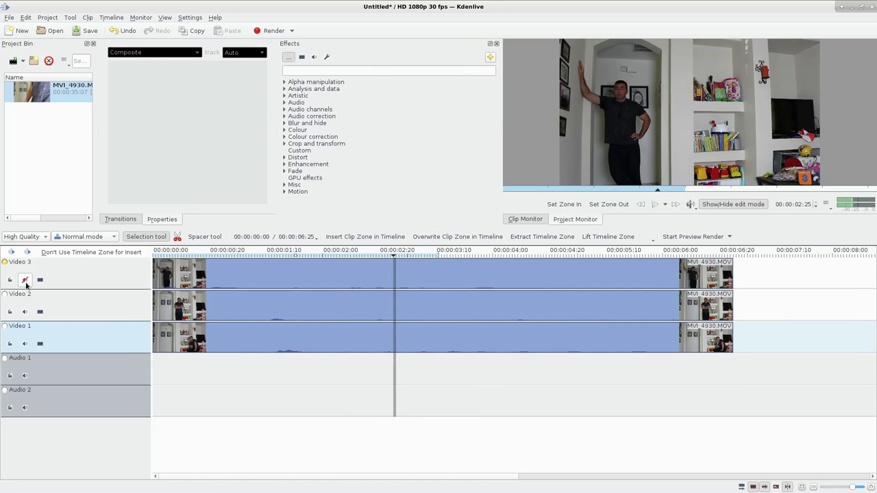
{"action": "left_click", "coordinate": [26, 281]}
{"action": "left_click", "coordinate": [11, 280]}
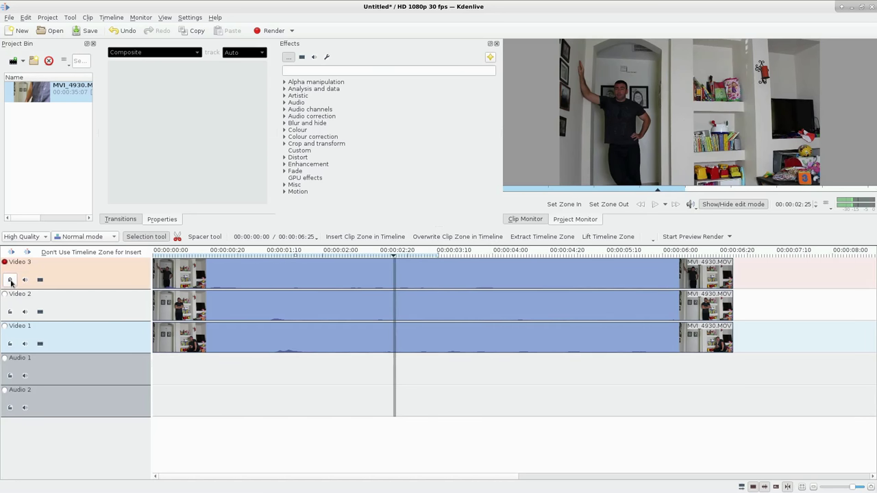
{"action": "left_click", "coordinate": [11, 280]}
{"action": "left_click", "coordinate": [39, 280]}
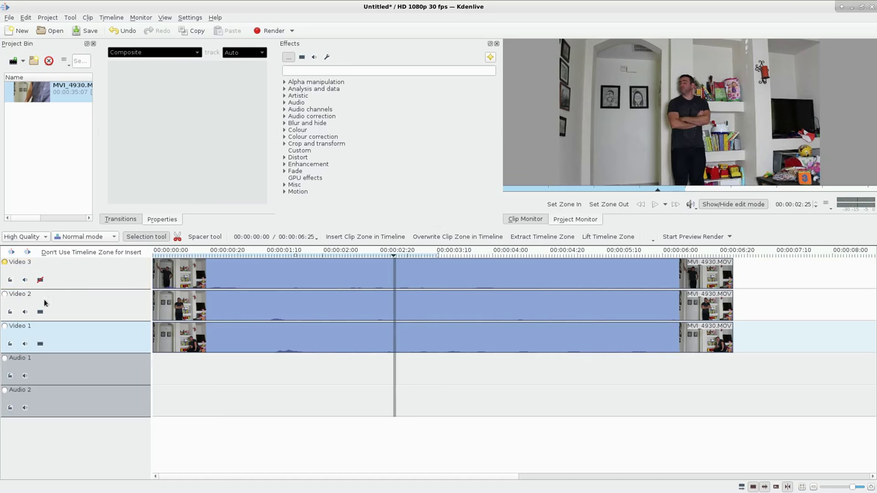
{"action": "left_click", "coordinate": [39, 311]}
{"action": "left_click", "coordinate": [40, 312]}
{"action": "left_click", "coordinate": [40, 279]}
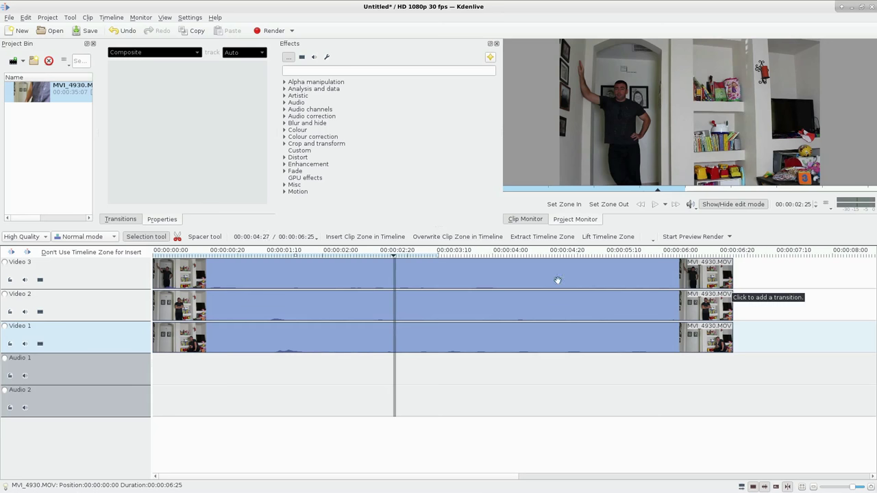
Add a transition between the Video 3 and Video 2 clips, extend it over their full length and change it to Composite.
{"action": "left_click", "coordinate": [729, 286]}
{"action": "left_click", "coordinate": [730, 288]}
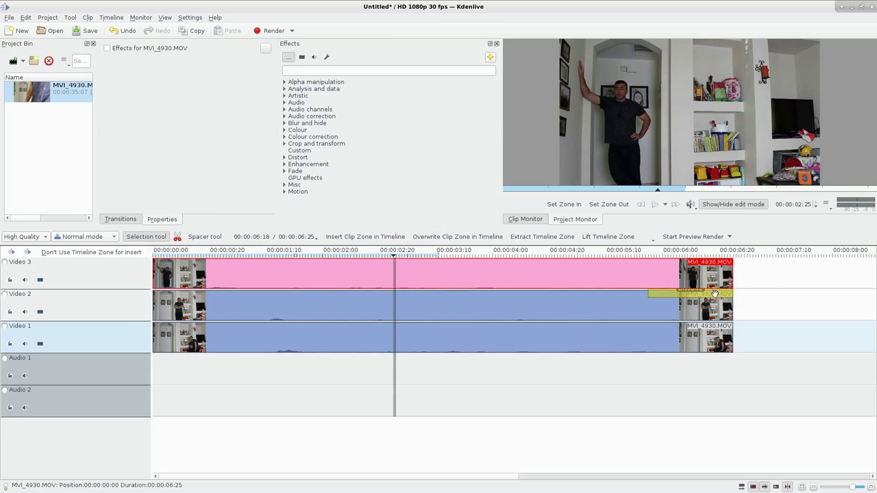
{"action": "left_click_drag", "start_coordinate": [646, 295], "coordinate": [152, 289]}
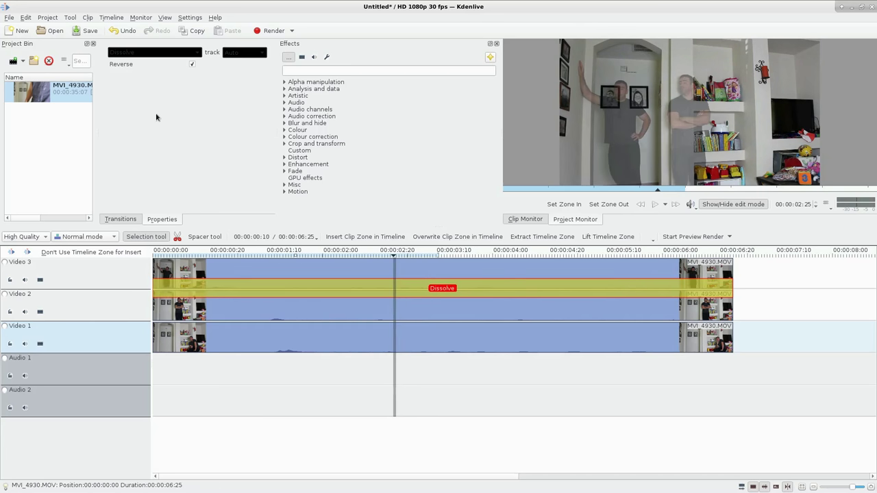
{"action": "left_click", "coordinate": [142, 53]}
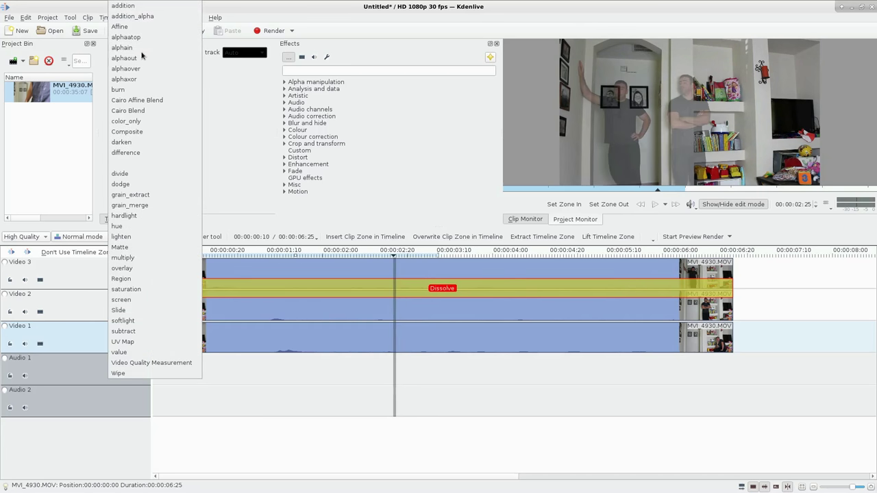
{"action": "left_click", "coordinate": [142, 132]}
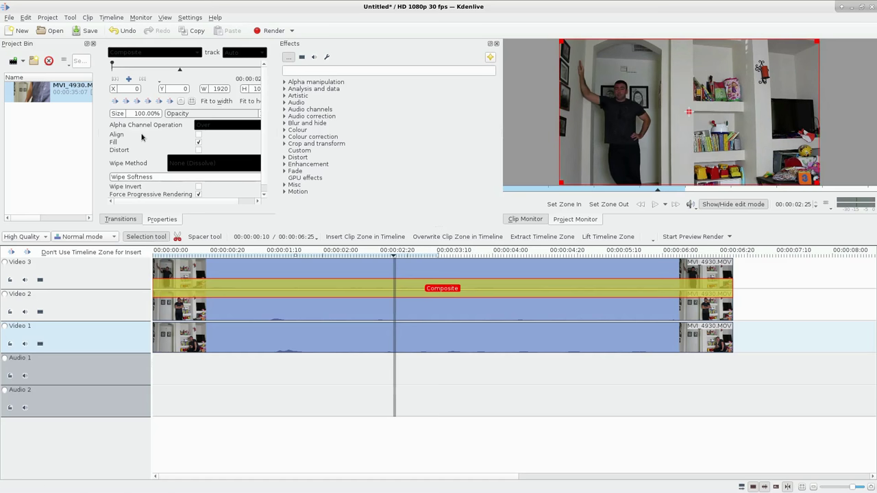
{"action": "left_click", "coordinate": [196, 54]}
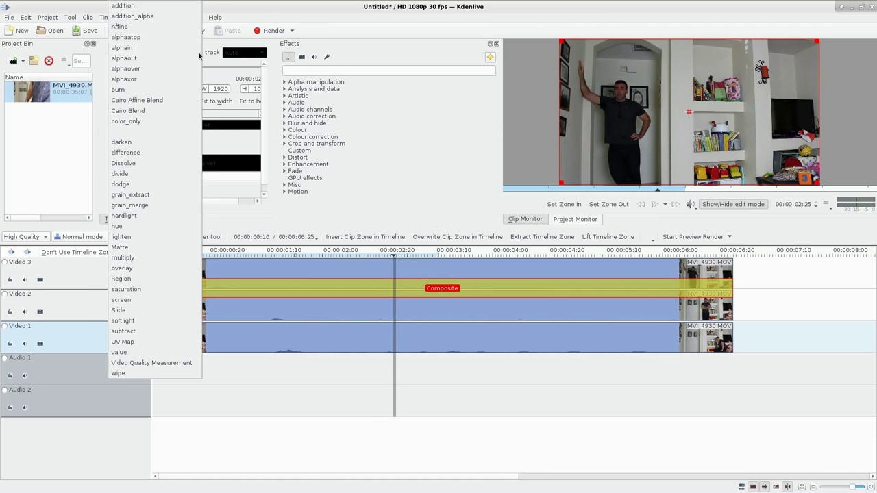
{"action": "left_click", "coordinate": [279, 18]}
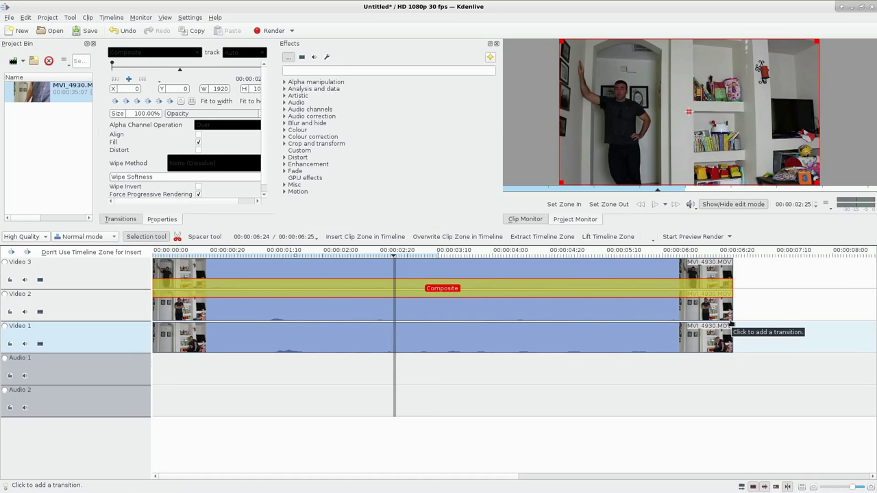
Add a full-length transition between the Video 2 and Video 1 clips and change its type to Composite.
{"action": "left_click", "coordinate": [730, 324]}
{"action": "left_click_drag", "start_coordinate": [649, 324], "coordinate": [164, 323]}
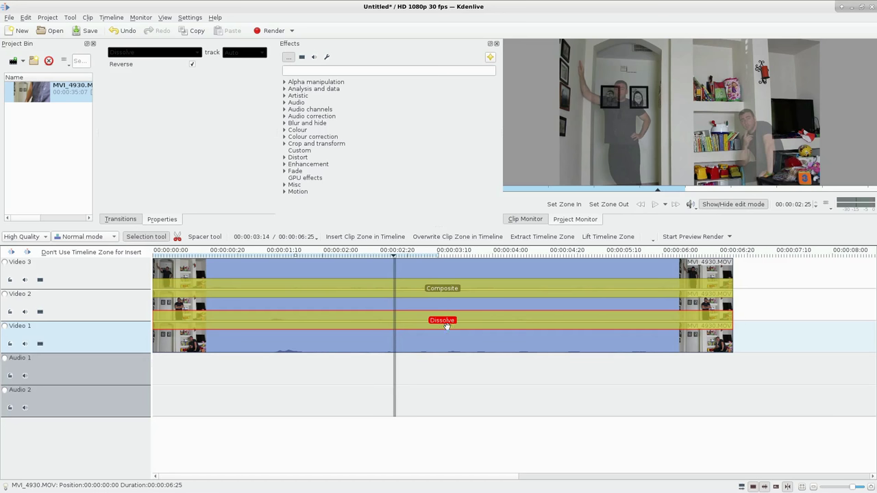
{"action": "left_click", "coordinate": [172, 56]}
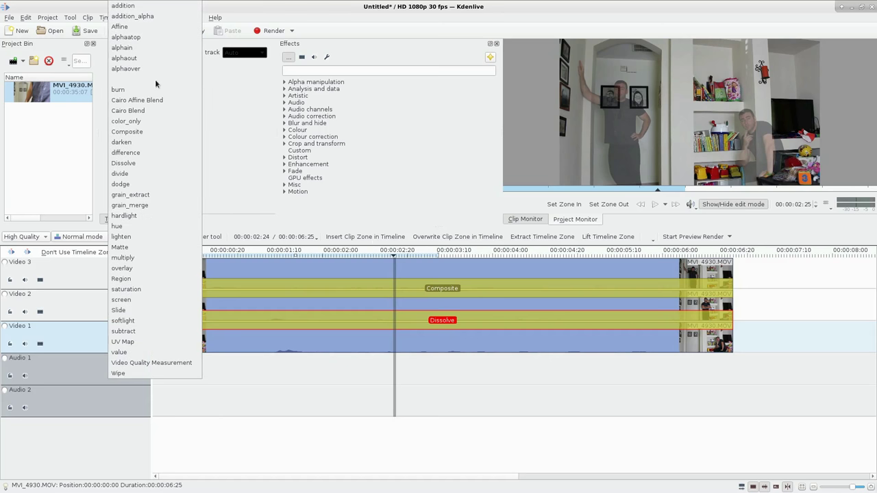
{"action": "left_click", "coordinate": [144, 134]}
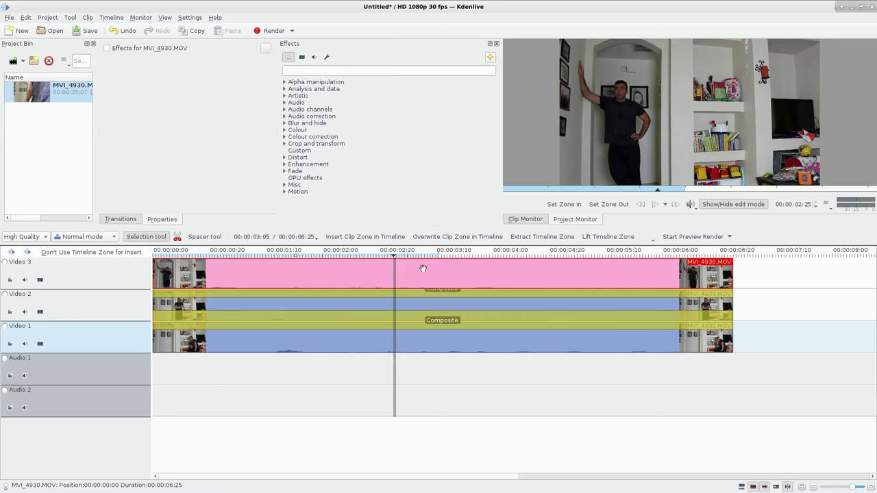
Search the effects for "alph" and apply Alpha gradient to the clip on the Video 3 track.
{"action": "left_click", "coordinate": [423, 267]}
{"action": "left_click", "coordinate": [323, 70]}
{"action": "type", "text": "apl"}
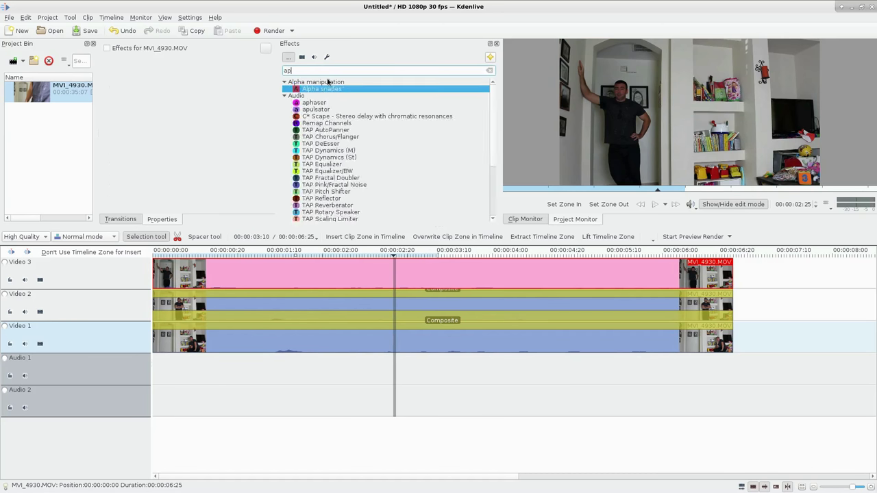
{"action": "key", "text": "BackSpace"}
{"action": "key", "text": "BackSpace"}
{"action": "type", "text": "lp"}
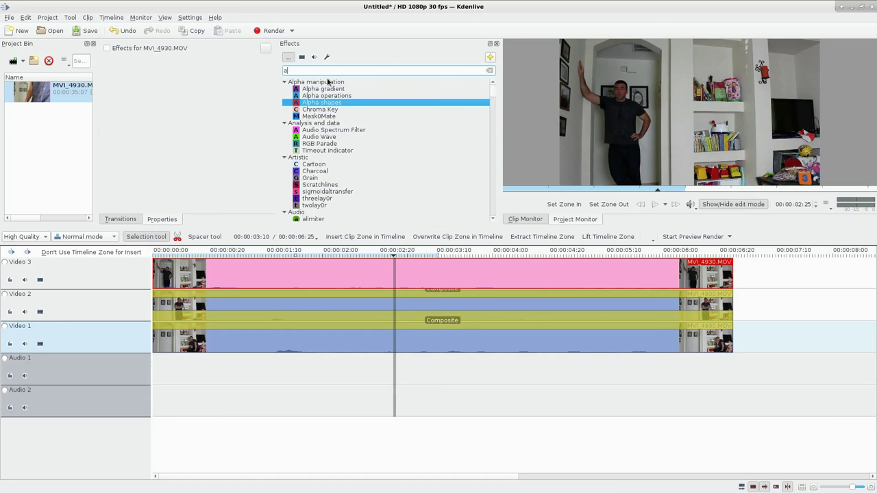
{"action": "type", "text": "h"}
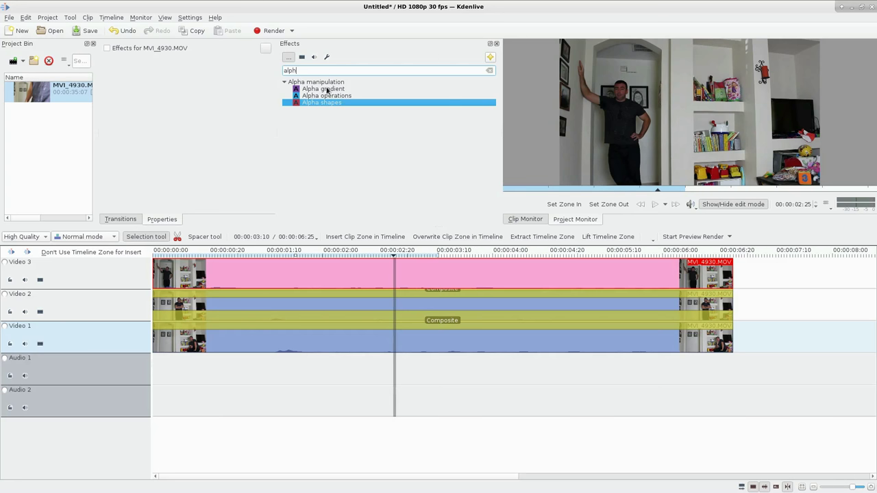
{"action": "left_click", "coordinate": [327, 90]}
{"action": "left_click", "coordinate": [339, 104]}
{"action": "left_click", "coordinate": [329, 92]}
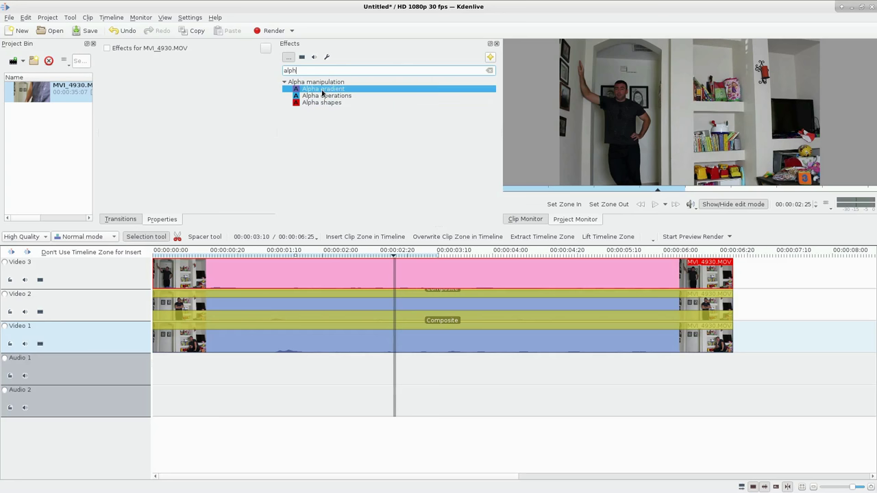
{"action": "left_click_drag", "start_coordinate": [321, 92], "coordinate": [331, 267]}
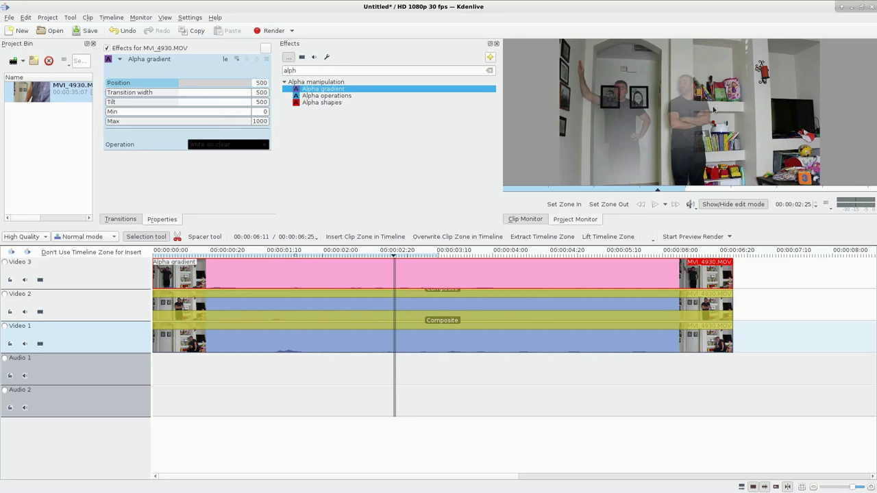
Try a tilt of 250 for the Video 3 clip's Alpha gradient, and set it to 750 instead.
{"action": "double_click", "coordinate": [253, 103]}
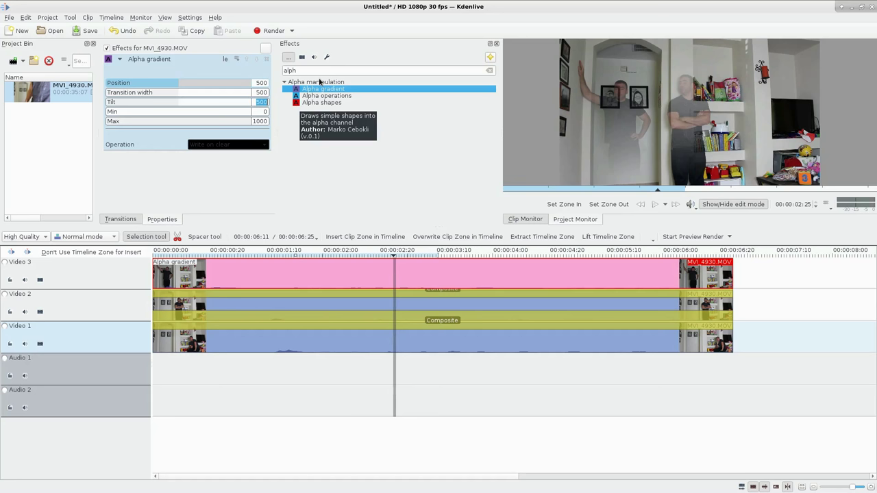
{"action": "type", "text": "250"}
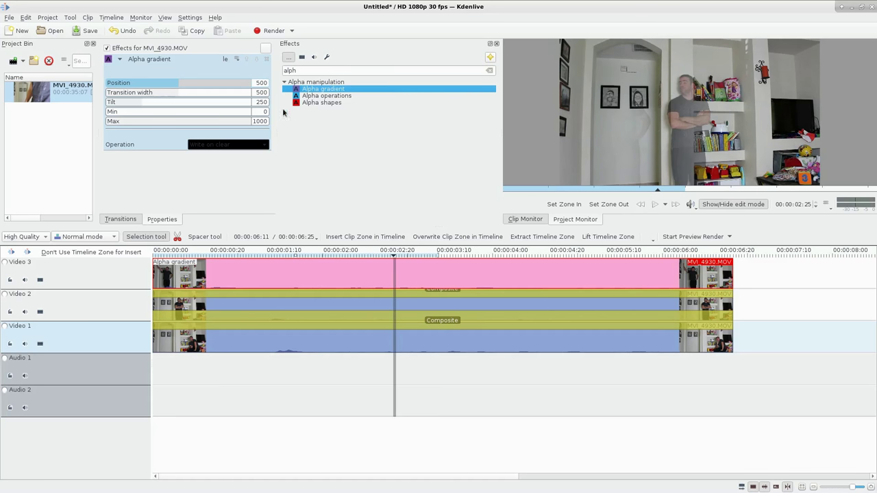
{"action": "double_click", "coordinate": [253, 101]}
{"action": "type", "text": "750"}
{"action": "key", "text": "Return"}
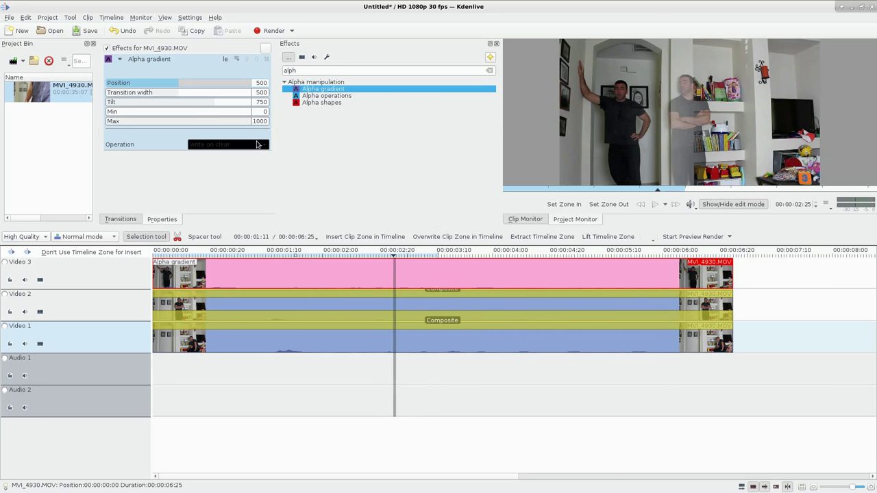
{"action": "left_click", "coordinate": [265, 102]}
{"action": "left_click", "coordinate": [330, 206]}
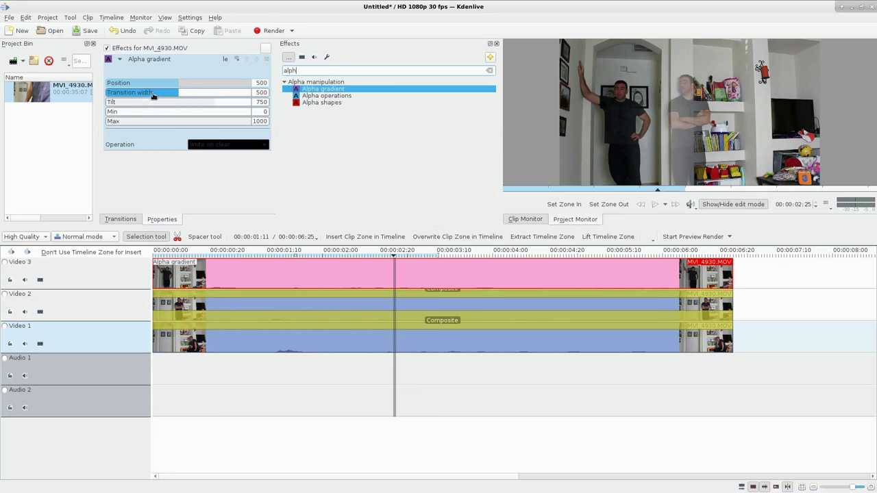
Adjust the Video 3 clip's Alpha gradient to position 425 and transition width 30.
{"action": "left_click_drag", "start_coordinate": [154, 94], "coordinate": [52, 93]}
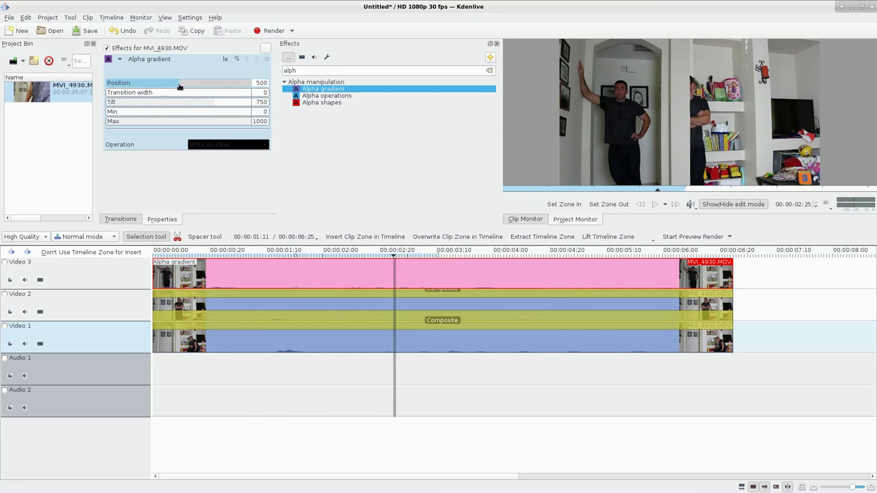
{"action": "left_click_drag", "start_coordinate": [177, 85], "coordinate": [159, 87]}
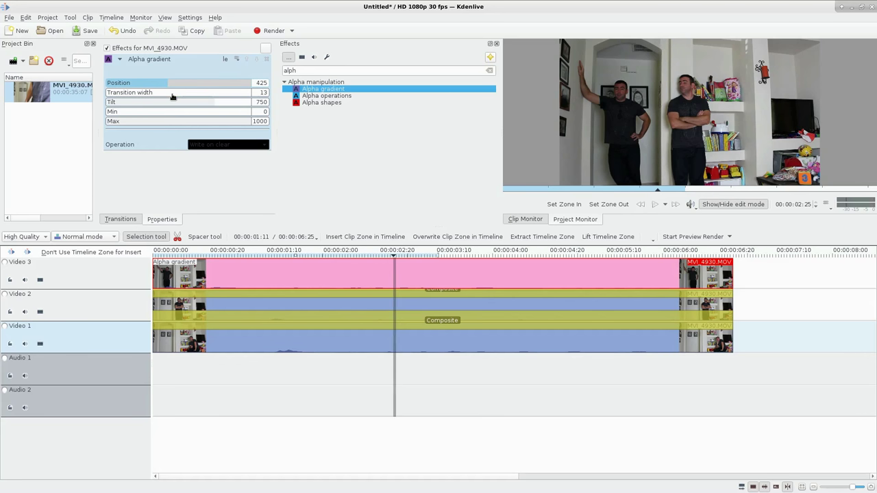
{"action": "scroll", "coordinate": [173, 96], "scroll_direction": "up", "scroll_amount": 3}
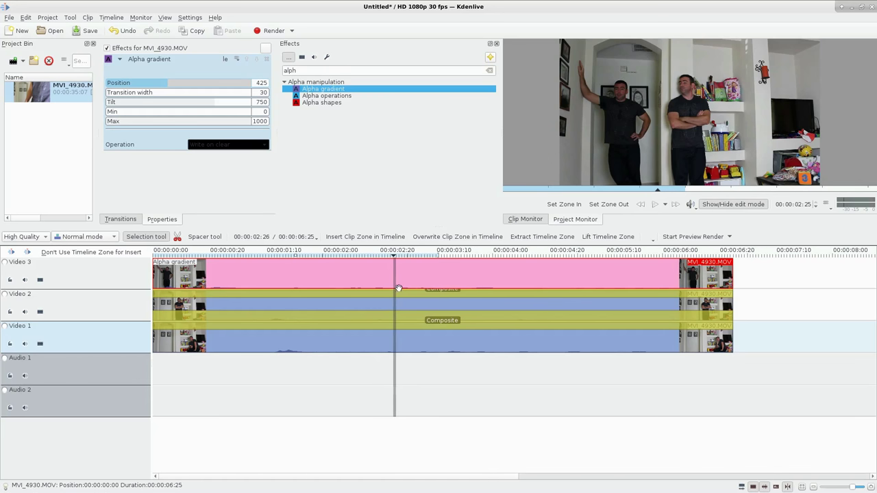
Apply Alpha gradient to the clip on the Video 2 track and set its tilt to 750.
{"action": "left_click", "coordinate": [484, 305]}
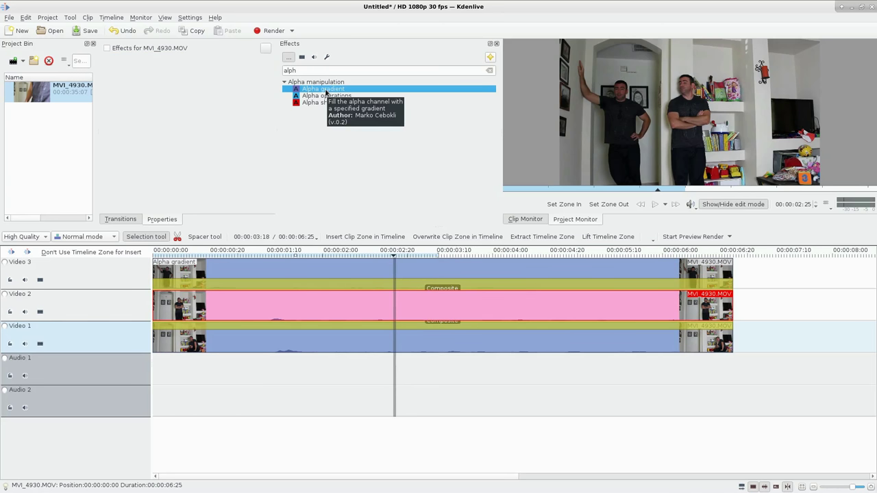
{"action": "double_click", "coordinate": [326, 92]}
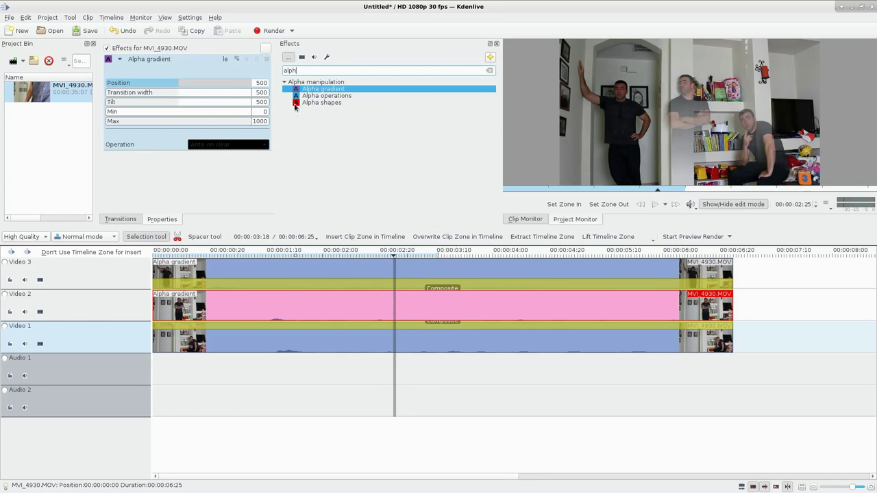
{"action": "double_click", "coordinate": [260, 102]}
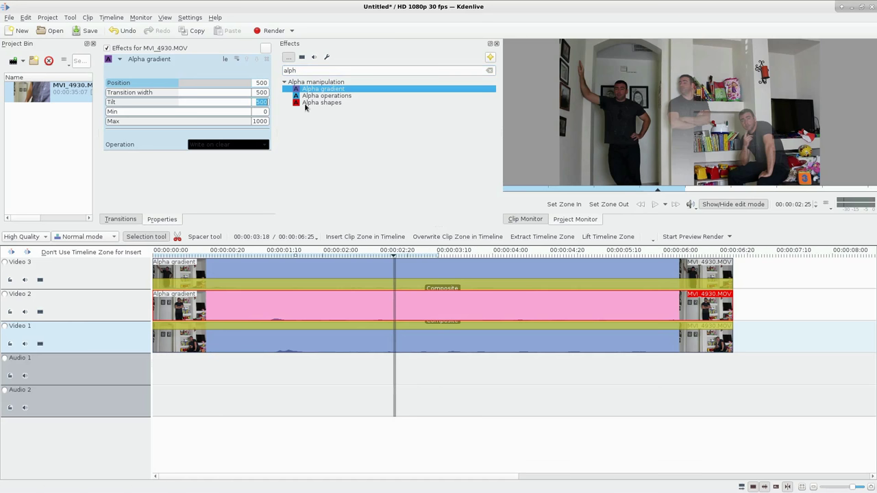
{"action": "type", "text": "750"}
{"action": "key", "text": "Return"}
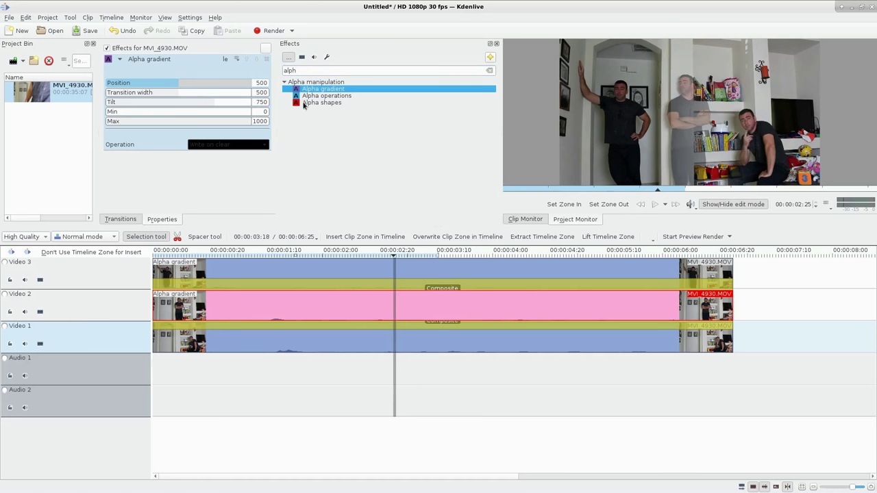
Adjust the Video 2 clip's Alpha gradient to position 575 and transition width 19.
{"action": "left_click_drag", "start_coordinate": [169, 97], "coordinate": [89, 94]}
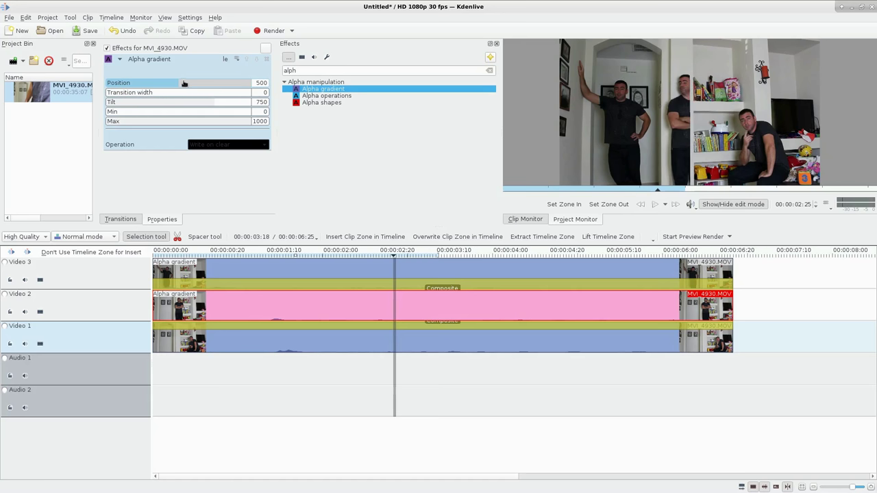
{"action": "scroll", "coordinate": [183, 82], "scroll_direction": "up", "scroll_amount": 2}
{"action": "scroll", "coordinate": [184, 83], "scroll_direction": "up", "scroll_amount": 5}
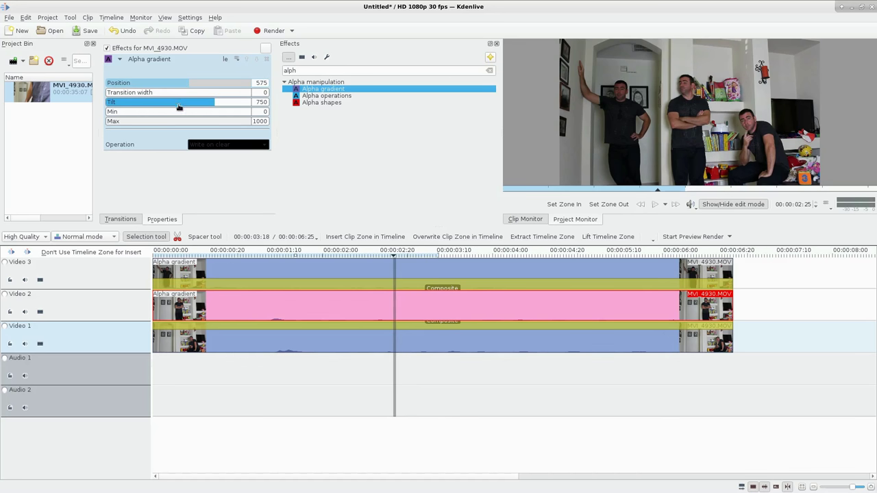
{"action": "scroll", "coordinate": [180, 93], "scroll_direction": "up", "scroll_amount": 2}
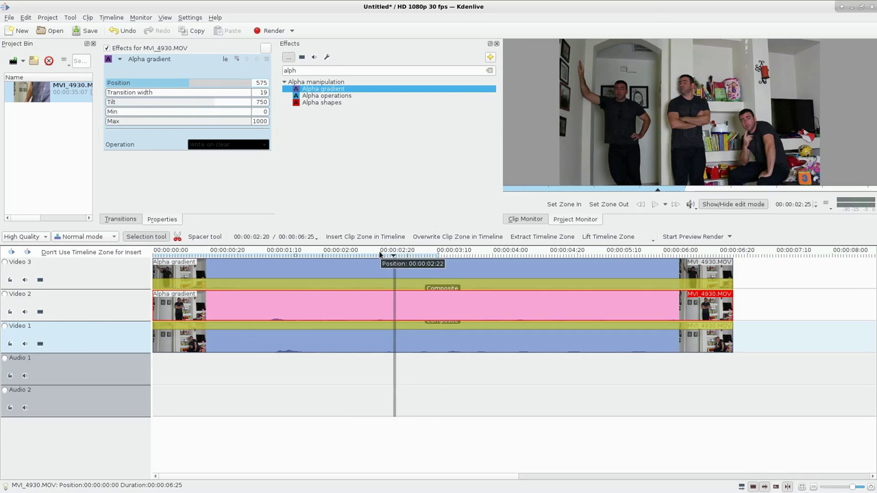
Scrub through the timeline from its start to about 00:00:03:25 to check the combined three-layer shot.
{"action": "left_click_drag", "start_coordinate": [468, 254], "coordinate": [157, 253]}
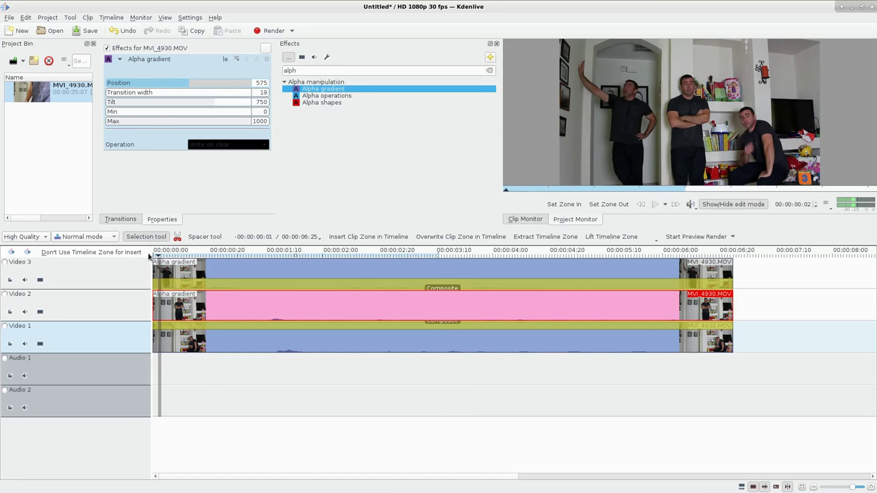
{"action": "left_click", "coordinate": [241, 254]}
{"action": "left_click_drag", "start_coordinate": [374, 253], "coordinate": [479, 254]}
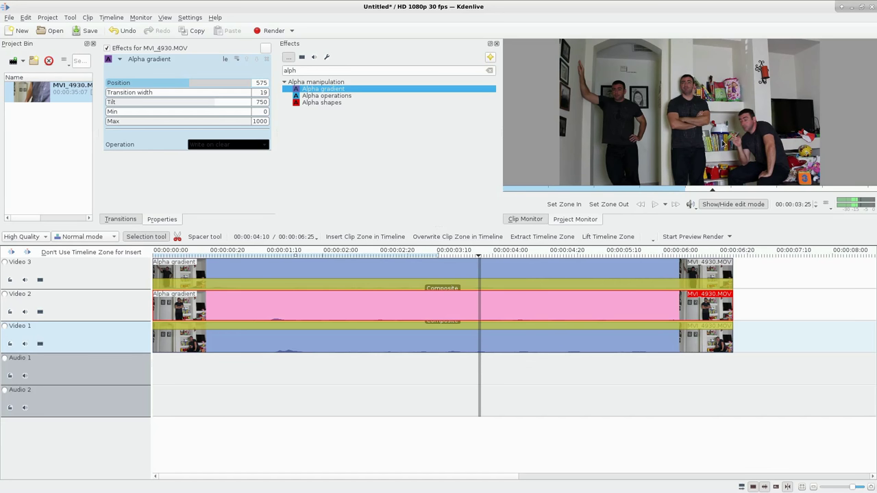
Remove the Alpha gradient effect from the clips on the Video 3 and Video 2 tracks.
{"action": "left_click_drag", "start_coordinate": [483, 257], "coordinate": [703, 236]}
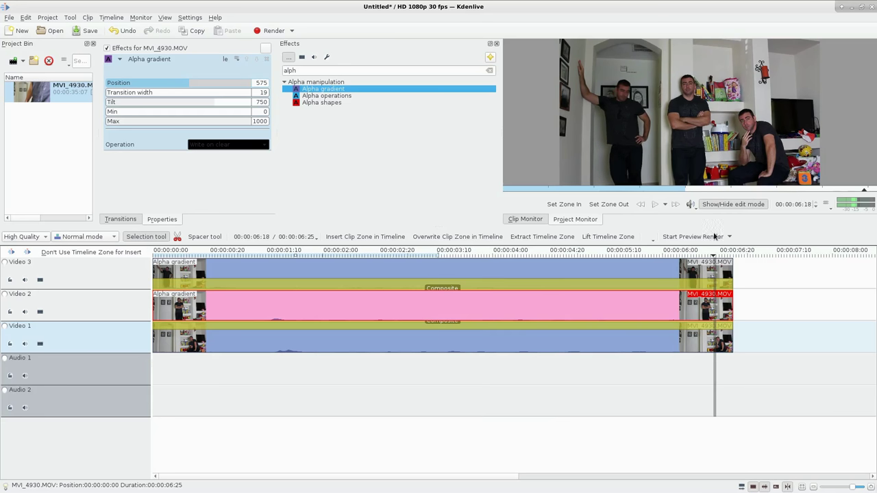
{"action": "left_click", "coordinate": [477, 247]}
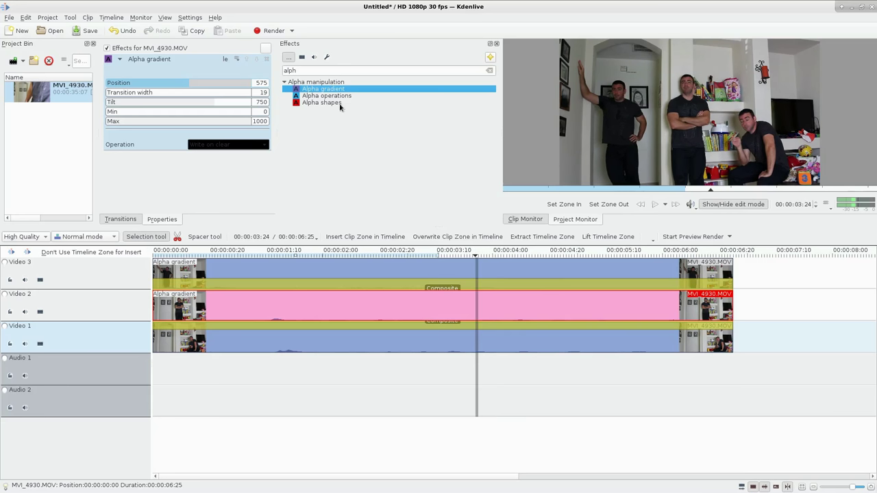
{"action": "left_click", "coordinate": [307, 266]}
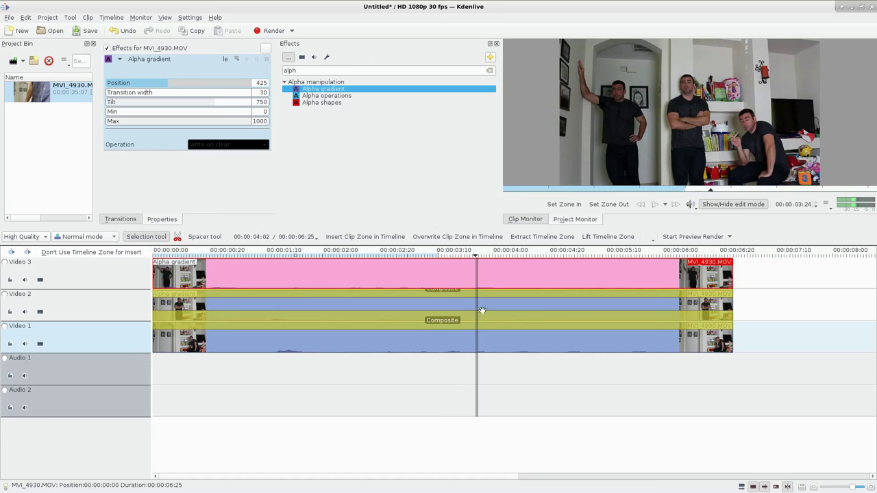
{"action": "left_click", "coordinate": [266, 60]}
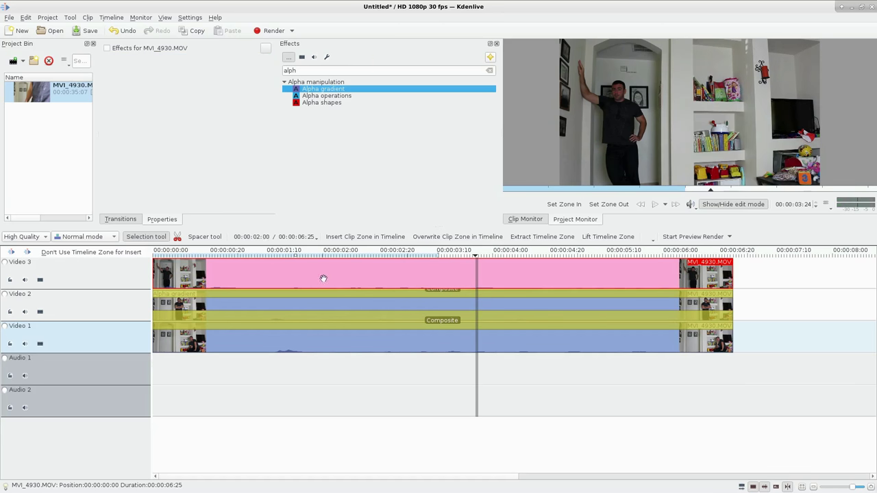
{"action": "left_click", "coordinate": [329, 306]}
{"action": "left_click", "coordinate": [266, 60]}
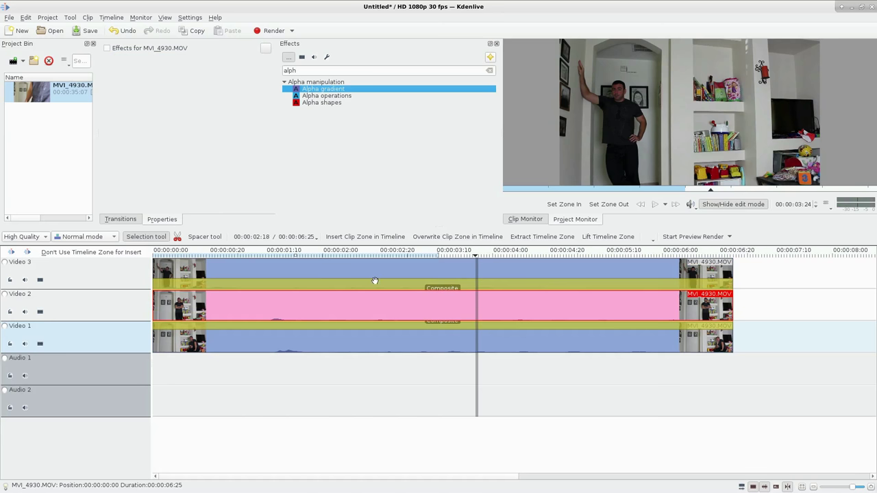
Apply the Alpha shapes effect to the Video 3 clip, keeping Rectangle as its shape.
{"action": "left_click", "coordinate": [387, 273]}
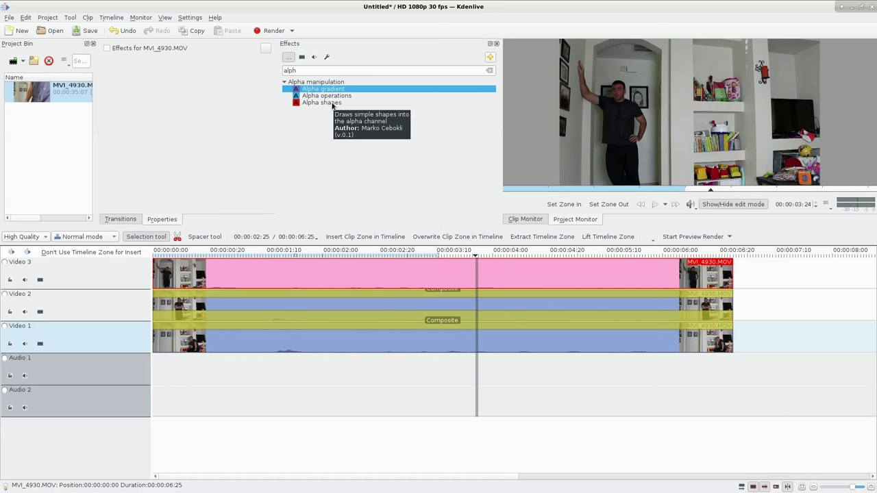
{"action": "left_click_drag", "start_coordinate": [332, 104], "coordinate": [340, 268]}
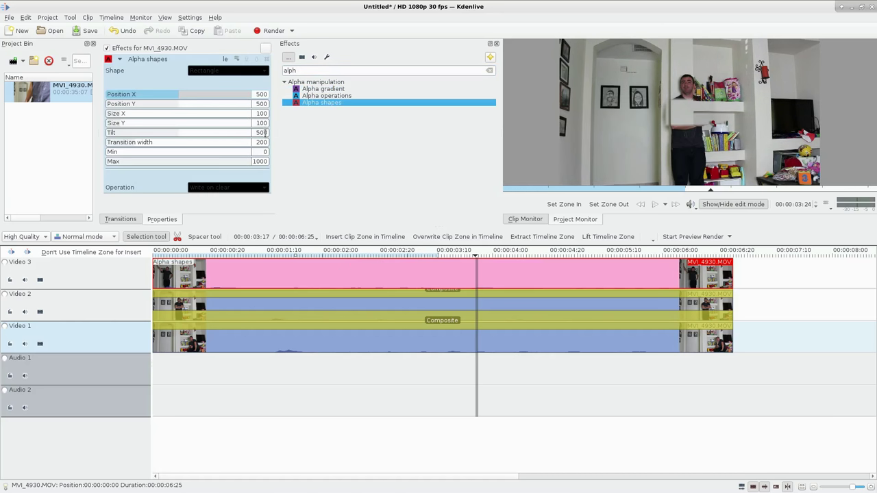
{"action": "left_click", "coordinate": [210, 76]}
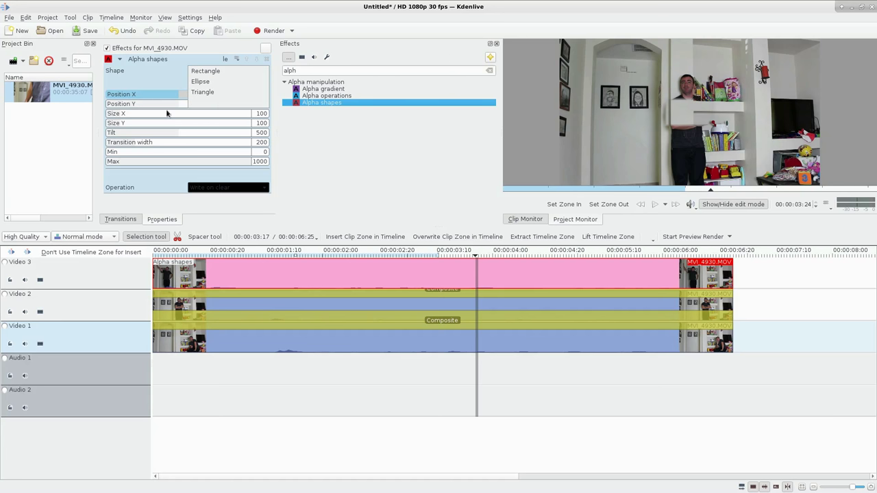
{"action": "left_click", "coordinate": [204, 71]}
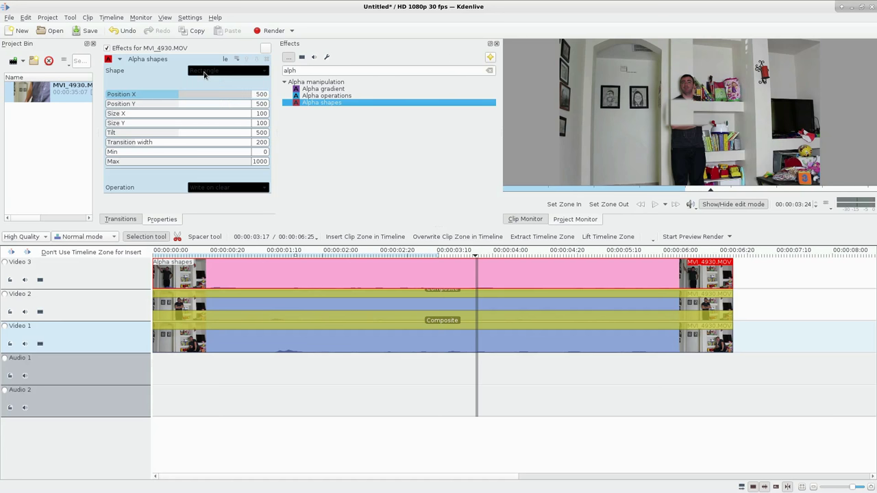
{"action": "left_click", "coordinate": [214, 71]}
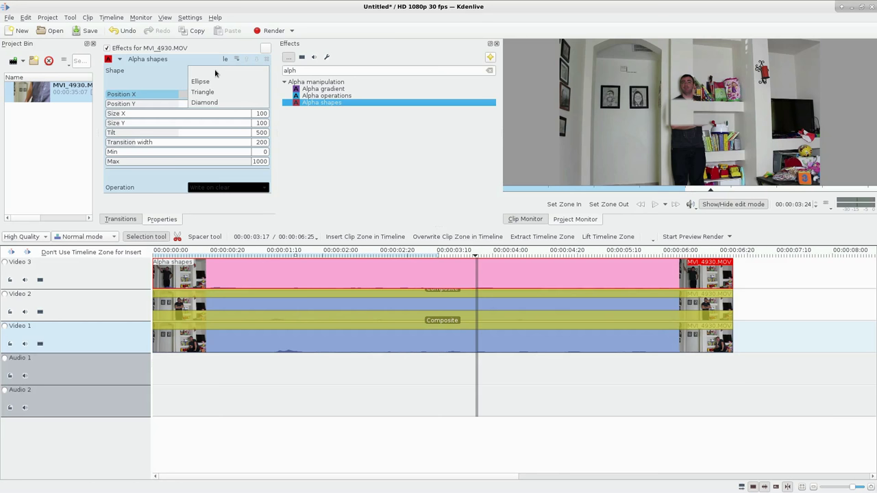
{"action": "left_click", "coordinate": [159, 84]}
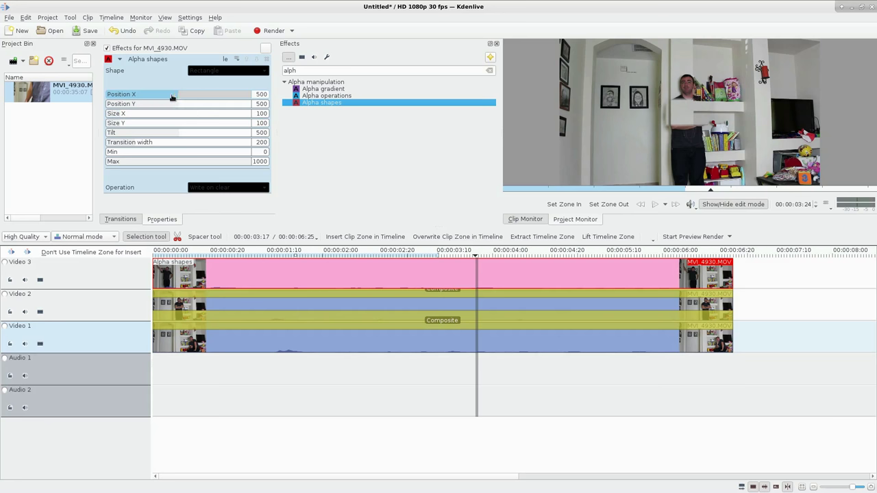
Set the Video 3 clip's Alpha shapes rectangle to Position X 219, Size X 185, Size Y 643 and transition width 0.
{"action": "left_click_drag", "start_coordinate": [172, 96], "coordinate": [137, 98]}
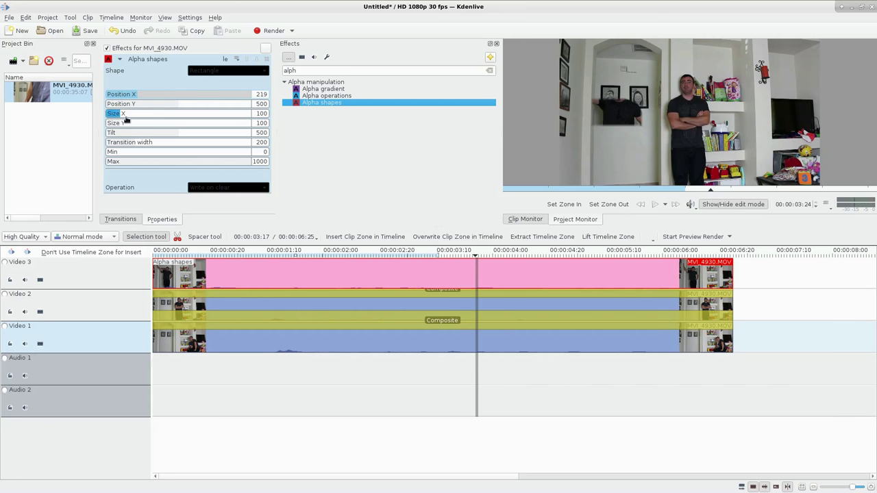
{"action": "left_click_drag", "start_coordinate": [124, 127], "coordinate": [200, 126]}
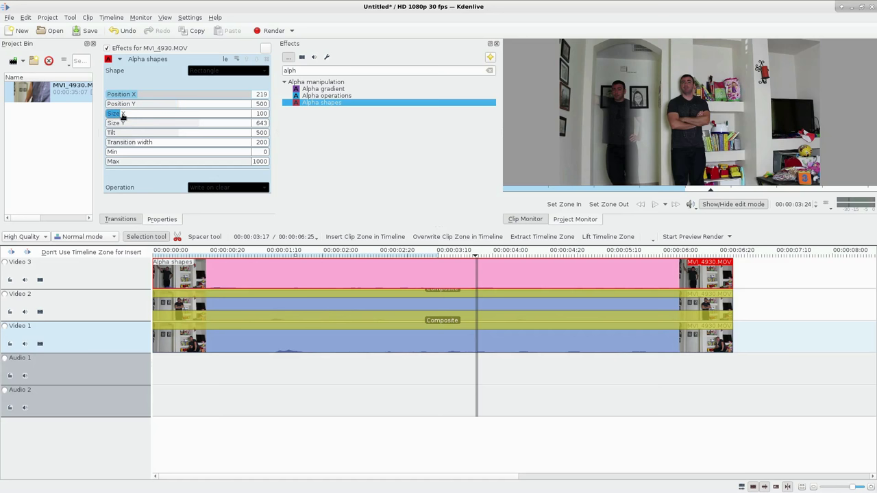
{"action": "left_click_drag", "start_coordinate": [121, 116], "coordinate": [104, 145]}
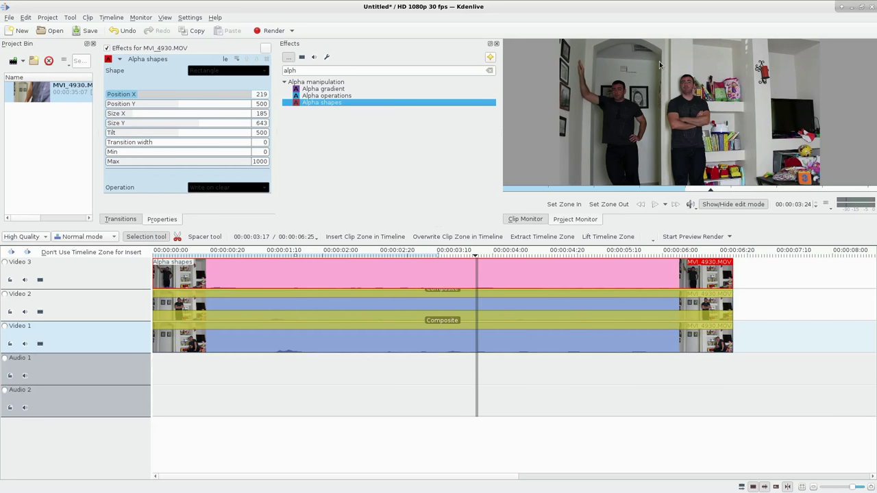
Refine the Video 3 clip's Alpha shapes mask to Position X 205, Position Y 505 and transition width 45.
{"action": "left_click", "coordinate": [176, 105]}
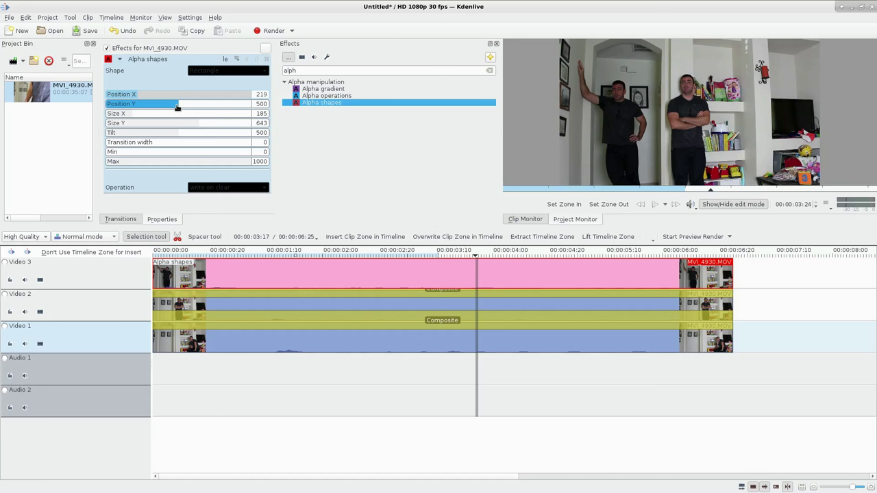
{"action": "left_click_drag", "start_coordinate": [177, 107], "coordinate": [145, 96]}
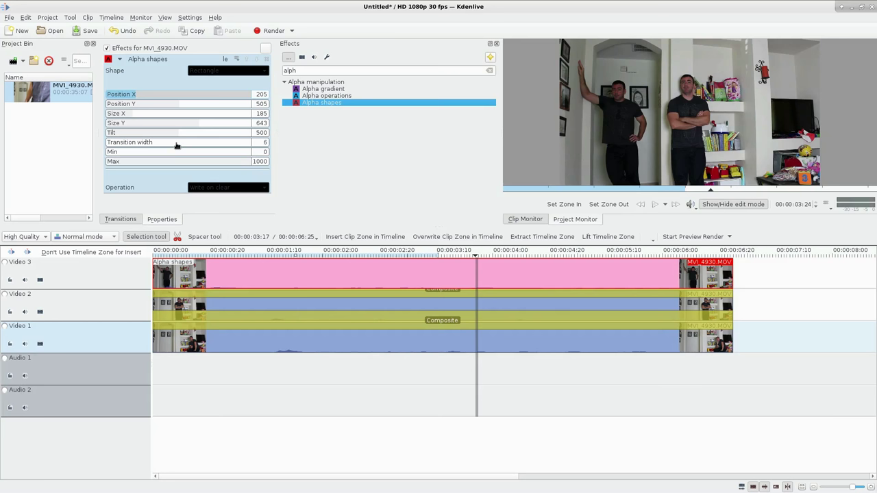
{"action": "scroll", "coordinate": [176, 145], "scroll_direction": "up", "scroll_amount": 15}
{"action": "scroll", "coordinate": [176, 145], "scroll_direction": "up", "scroll_amount": 20}
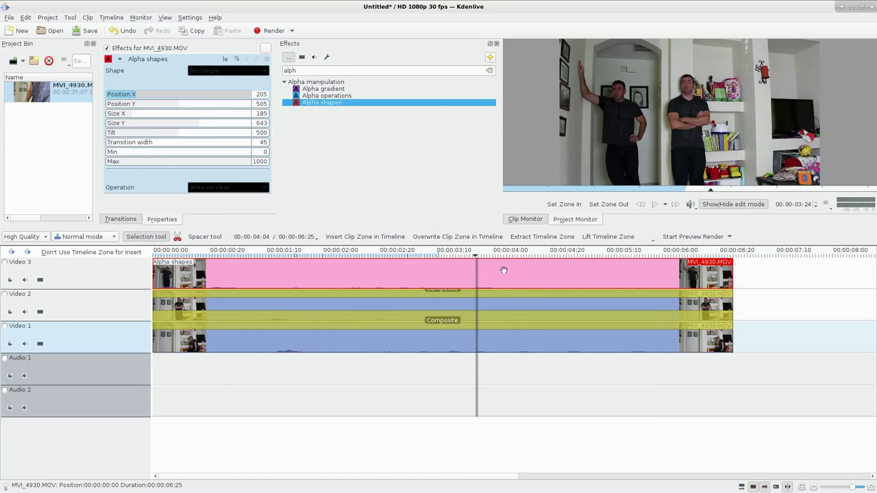
Apply Alpha shapes to the Video 2 clip and set its Position X to 498 and Position Y to 574.
{"action": "left_click", "coordinate": [491, 304]}
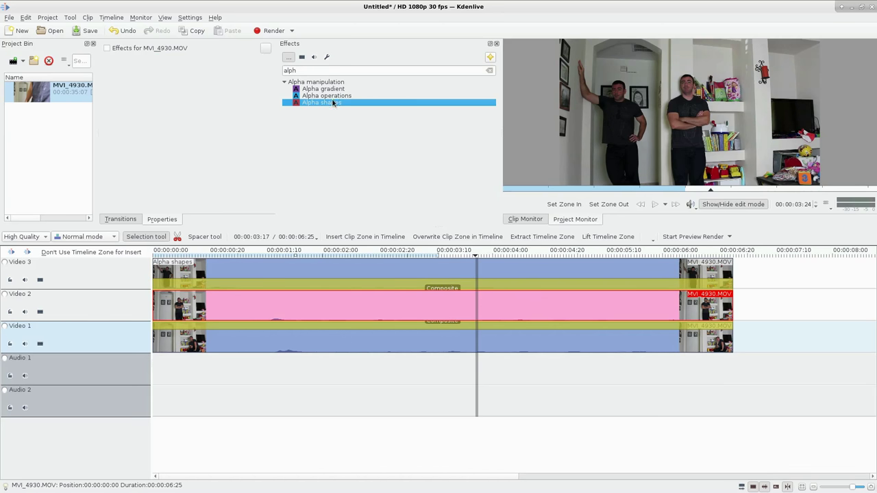
{"action": "left_click_drag", "start_coordinate": [329, 104], "coordinate": [391, 300]}
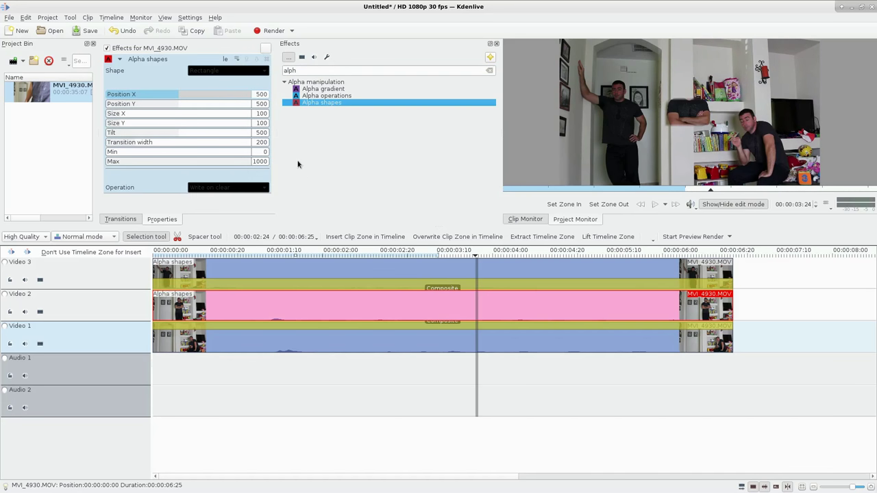
{"action": "double_click", "coordinate": [154, 115]}
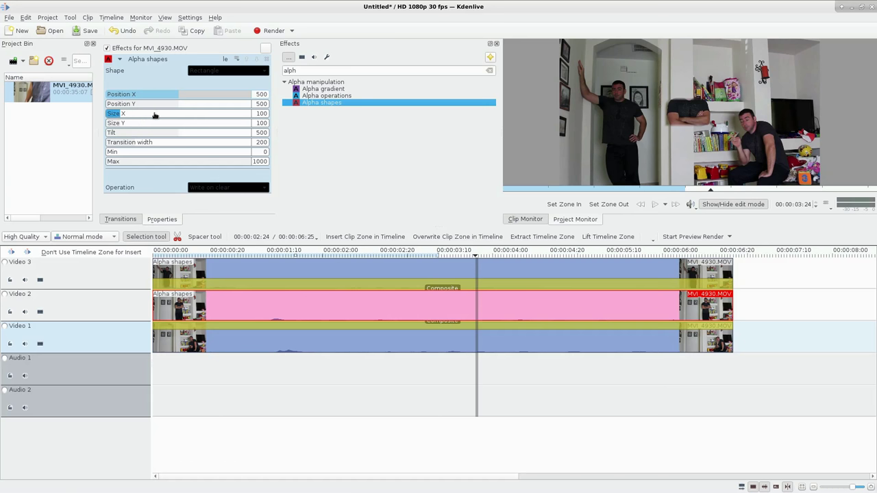
{"action": "left_click", "coordinate": [181, 102]}
{"action": "mouse_move", "coordinate": [181, 103]}
{"action": "left_mouse_down"}
{"action": "mouse_move", "coordinate": [205, 104]}
{"action": "mouse_move", "coordinate": [180, 95]}
{"action": "mouse_move", "coordinate": [216, 99]}
{"action": "mouse_move", "coordinate": [178, 103]}
{"action": "left_mouse_up"}
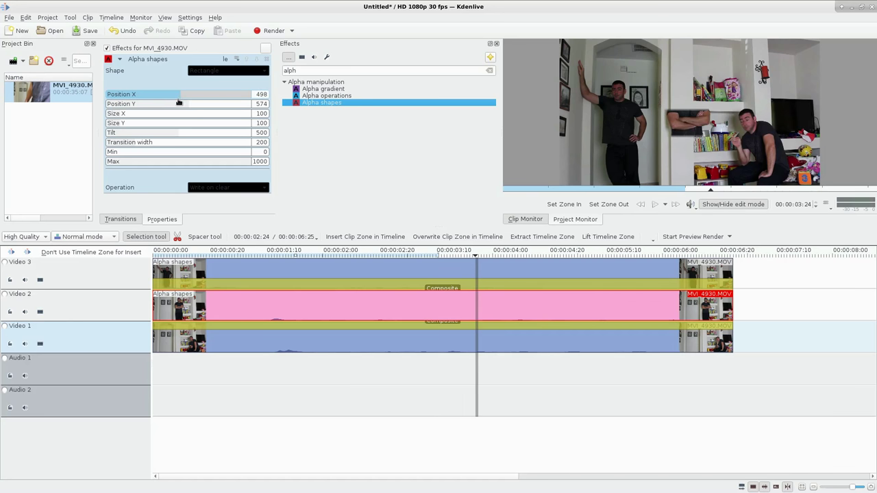
Set the Video 2 clip's Alpha shapes mask to Size X 109, Size Y 530 and transition width 17.
{"action": "double_click", "coordinate": [117, 114]}
{"action": "left_click_drag", "start_coordinate": [122, 123], "coordinate": [139, 143]}
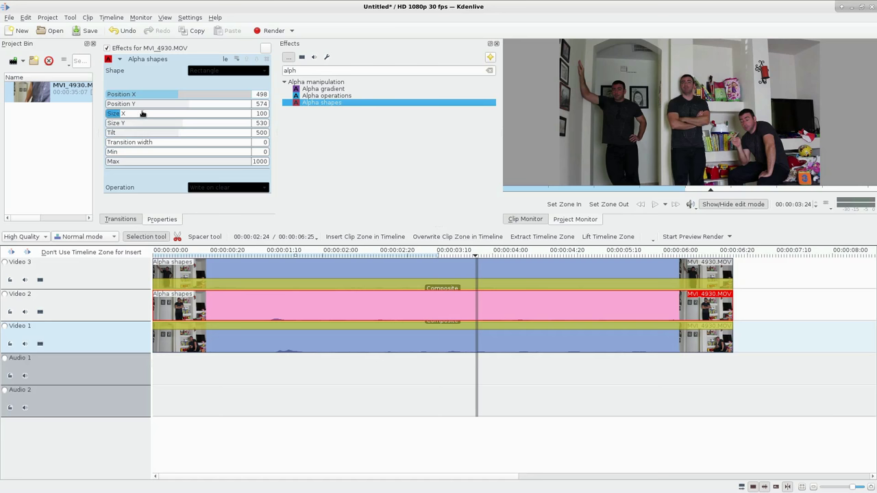
{"action": "left_click_drag", "start_coordinate": [142, 118], "coordinate": [145, 120]}
{"action": "left_click_drag", "start_coordinate": [143, 144], "coordinate": [145, 144]}
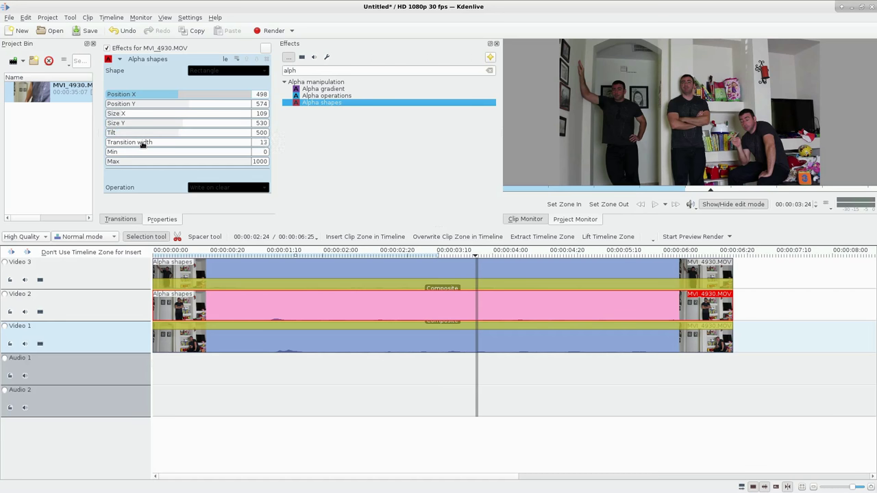
Check the masked three-layer shot at several timeline points and review the shape options Alpha shapes offers.
{"action": "left_click", "coordinate": [619, 251]}
{"action": "left_click", "coordinate": [498, 251]}
{"action": "left_click", "coordinate": [427, 250]}
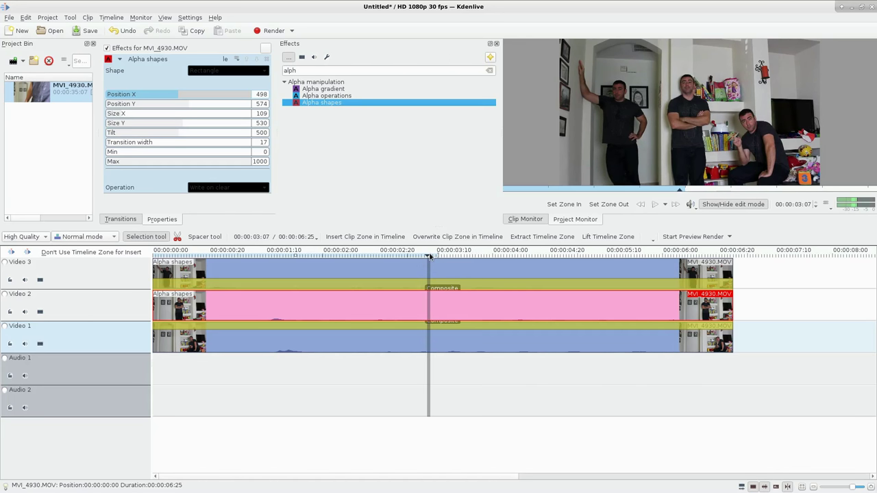
{"action": "mouse_move", "coordinate": [359, 255]}
{"action": "left_mouse_down"}
{"action": "mouse_move", "coordinate": [370, 253]}
{"action": "mouse_move", "coordinate": [361, 255]}
{"action": "left_mouse_up"}
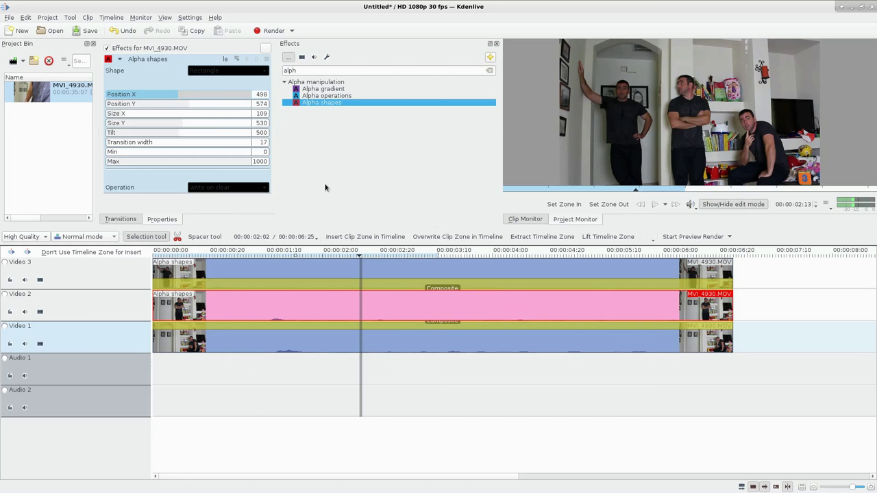
{"action": "left_click", "coordinate": [233, 72]}
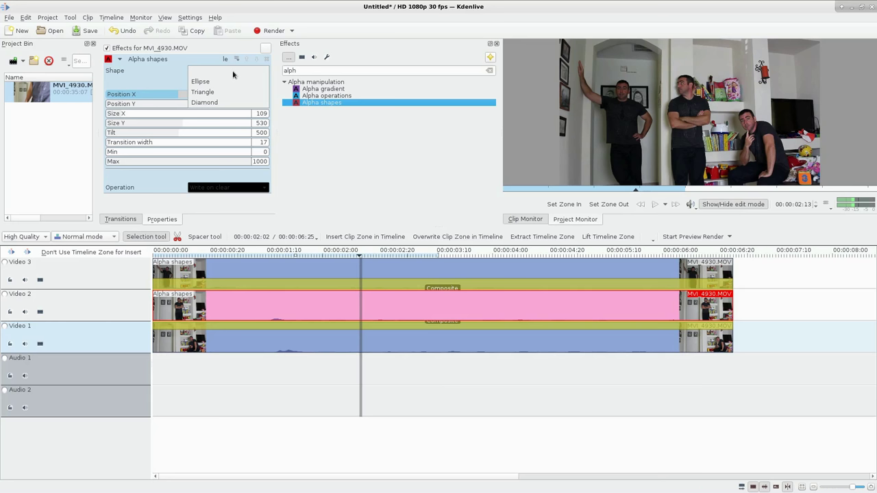
{"action": "left_click", "coordinate": [329, 177]}
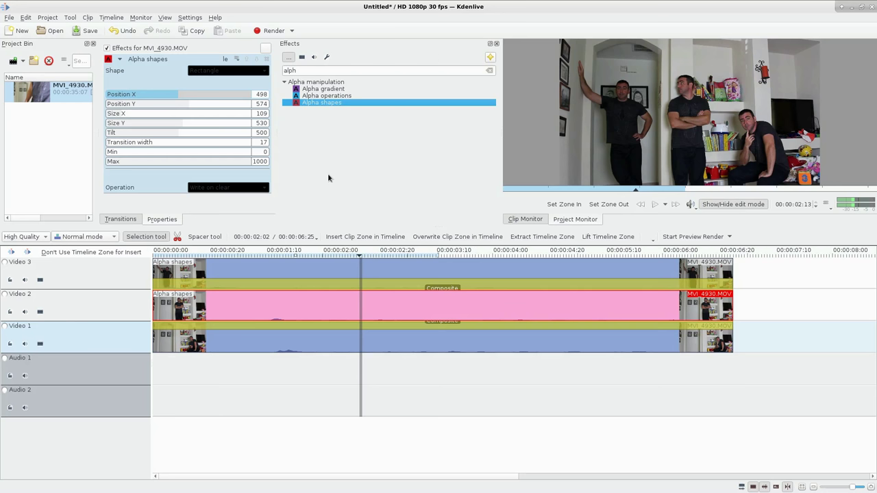
Scrub and play the combined shot to examine the mask edge beside the doorway for visible seams.
{"action": "left_click", "coordinate": [179, 253]}
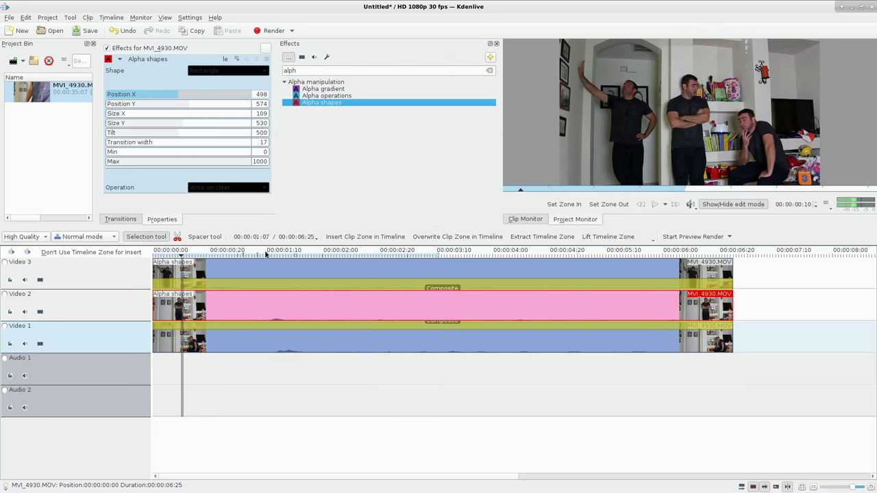
{"action": "left_click_drag", "start_coordinate": [265, 254], "coordinate": [644, 253]}
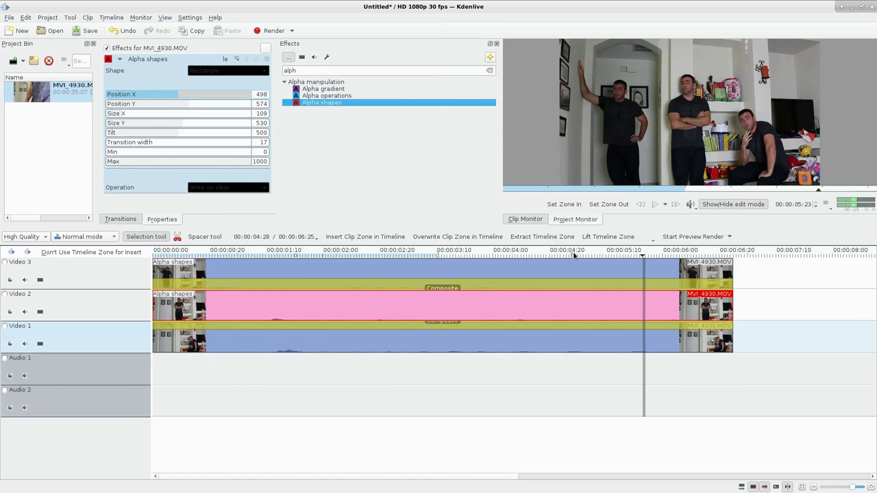
{"action": "left_click_drag", "start_coordinate": [574, 254], "coordinate": [568, 255]}
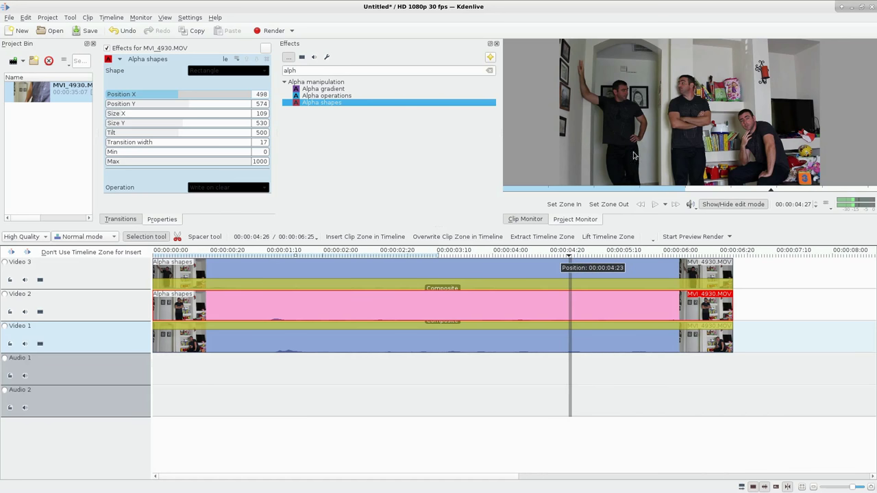
{"action": "left_click", "coordinate": [657, 54]}
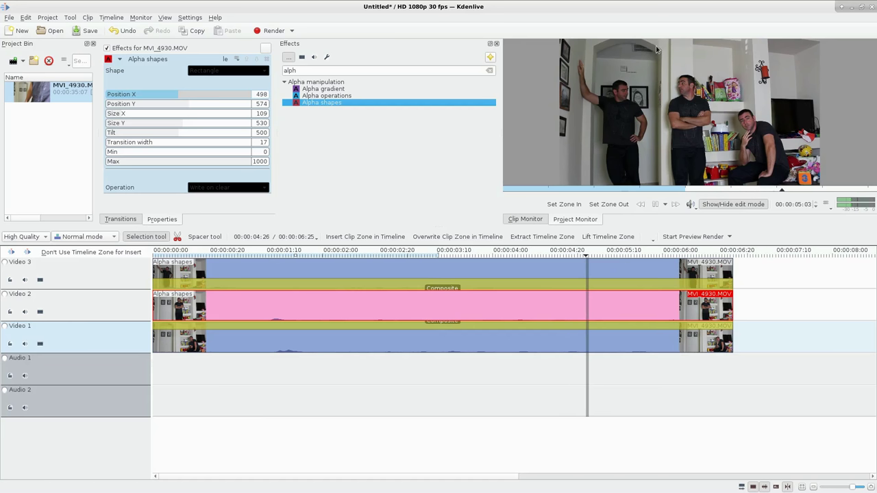
{"action": "left_click", "coordinate": [447, 254]}
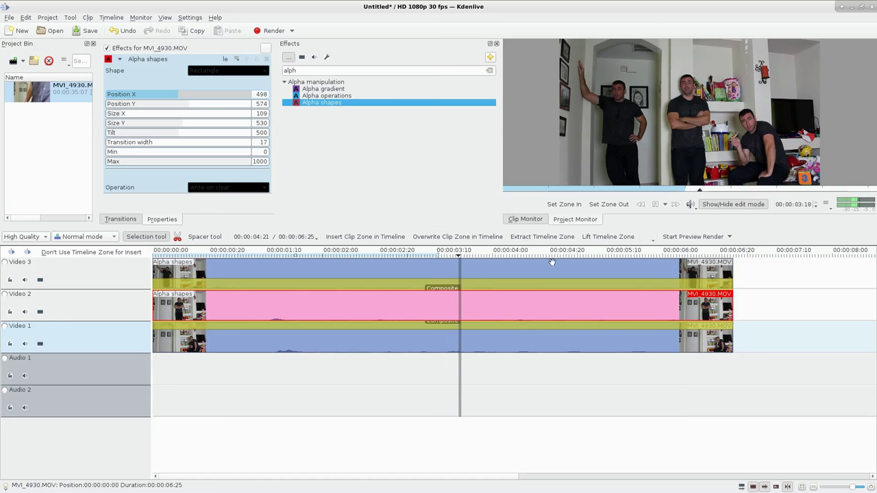
{"action": "left_click", "coordinate": [657, 60]}
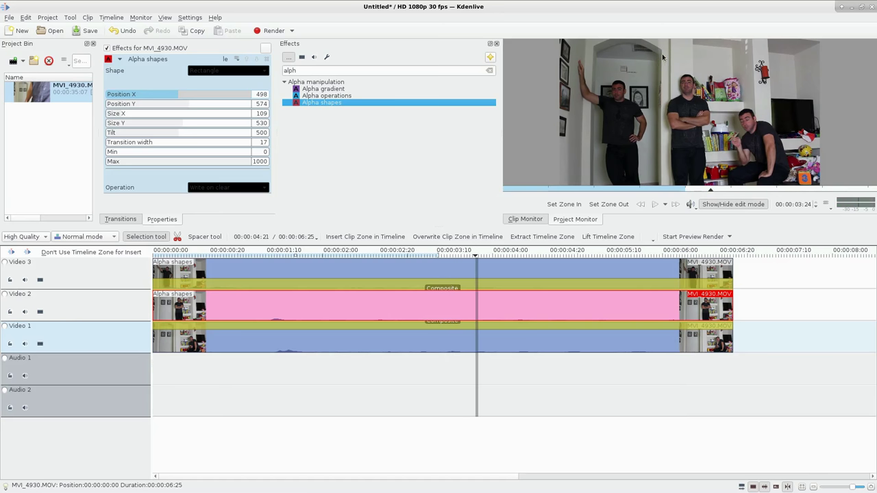
Increase the Video 3 clip's Alpha shapes transition width to 66.
{"action": "left_click", "coordinate": [466, 268]}
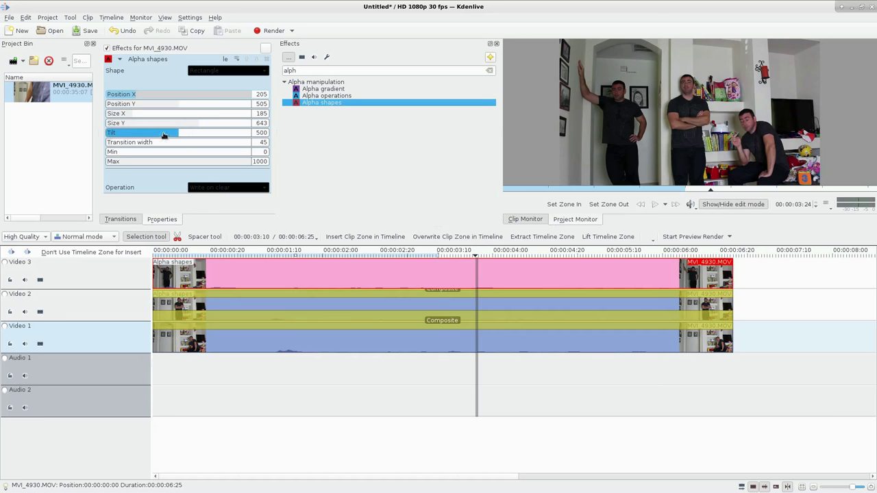
{"action": "scroll", "coordinate": [161, 145], "scroll_direction": "up", "scroll_amount": 8}
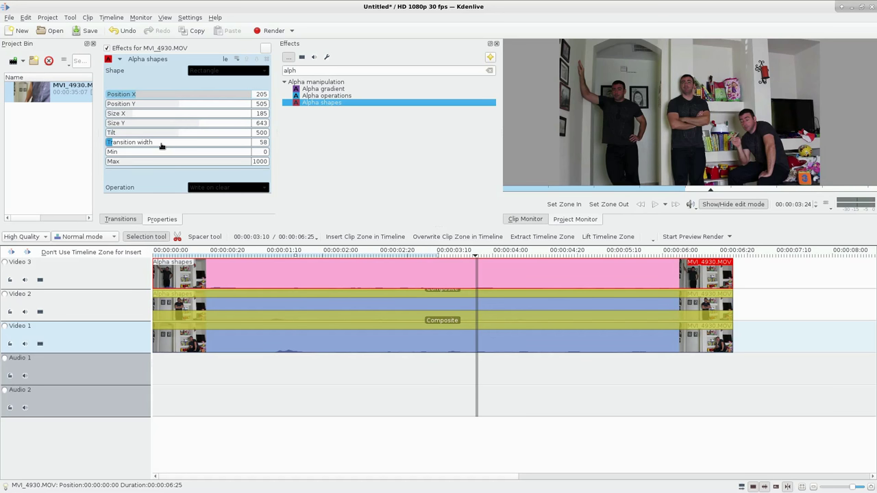
{"action": "scroll", "coordinate": [162, 146], "scroll_direction": "up", "scroll_amount": 3}
{"action": "scroll", "coordinate": [162, 146], "scroll_direction": "up", "scroll_amount": 2}
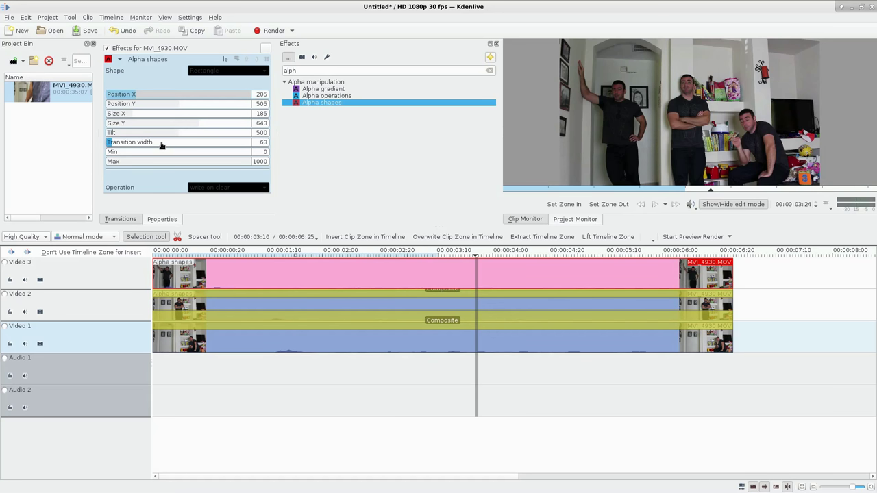
Scrub through the whole timeline, ending at about 00:00:03:16, to check the softened mask edges.
{"action": "left_click", "coordinate": [240, 255]}
{"action": "left_click", "coordinate": [281, 255]}
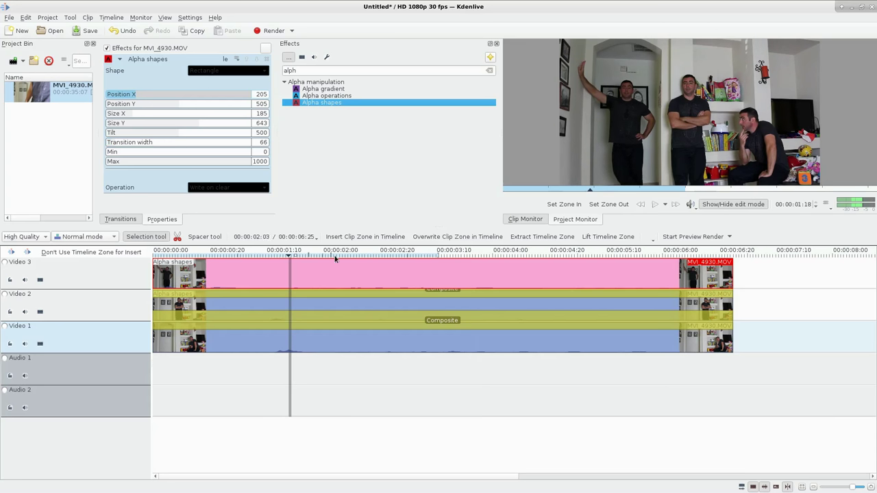
{"action": "left_click", "coordinate": [374, 255]}
{"action": "left_click_drag", "start_coordinate": [526, 252], "coordinate": [735, 250]}
{"action": "left_click_drag", "start_coordinate": [637, 253], "coordinate": [453, 257]}
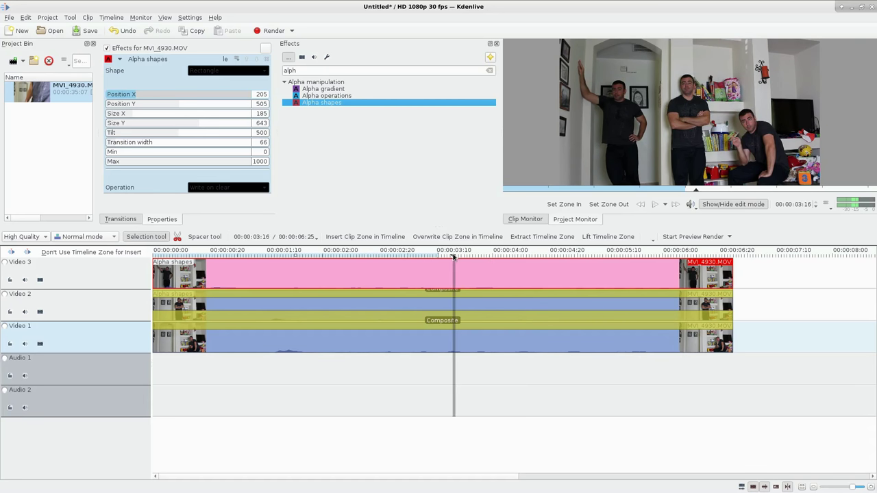